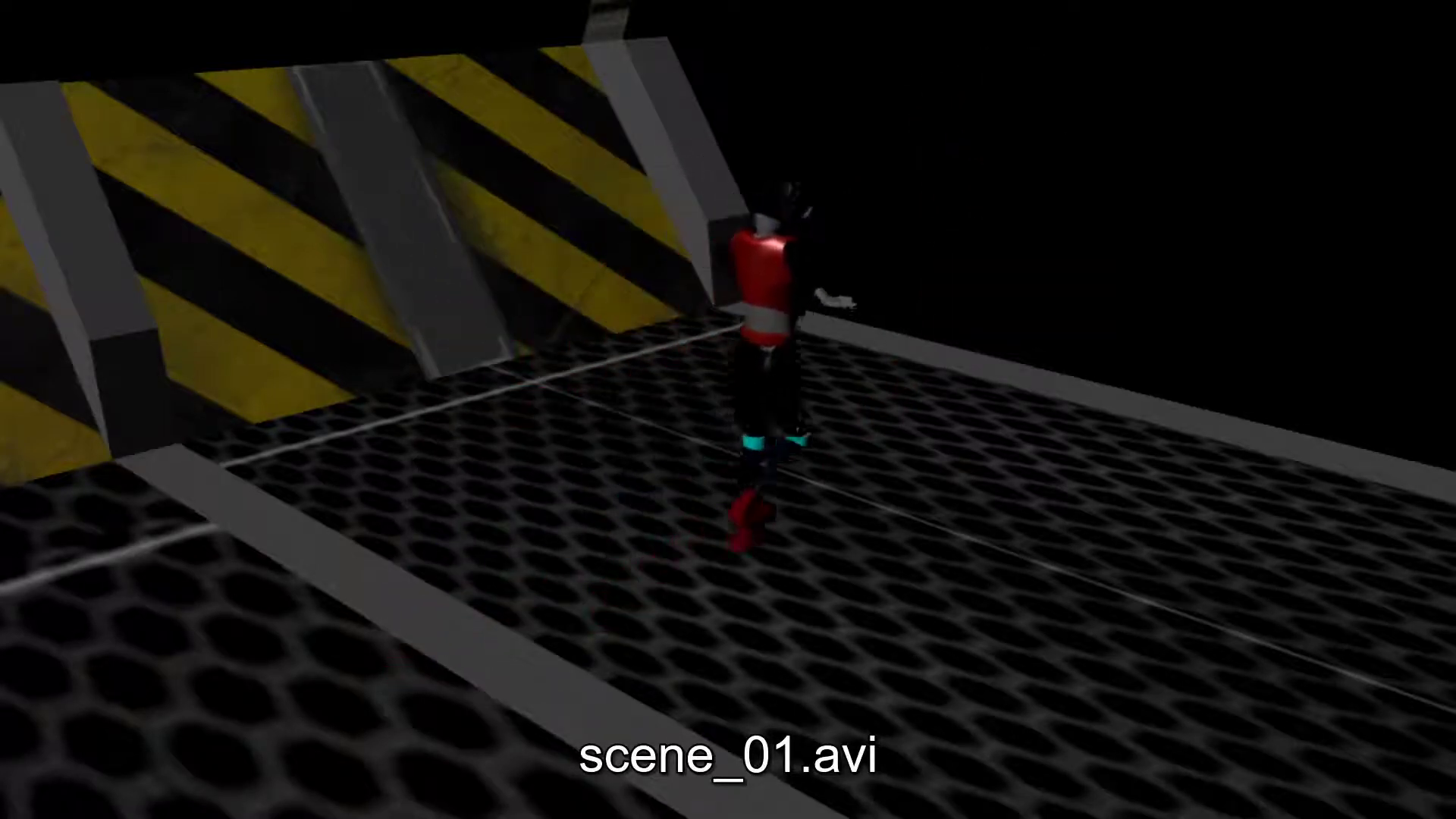
Exit the full-screen playback of scene_01.avi and switch to the scene_01.mb scene in Maya
left_click(675, 629)
key("Escape")
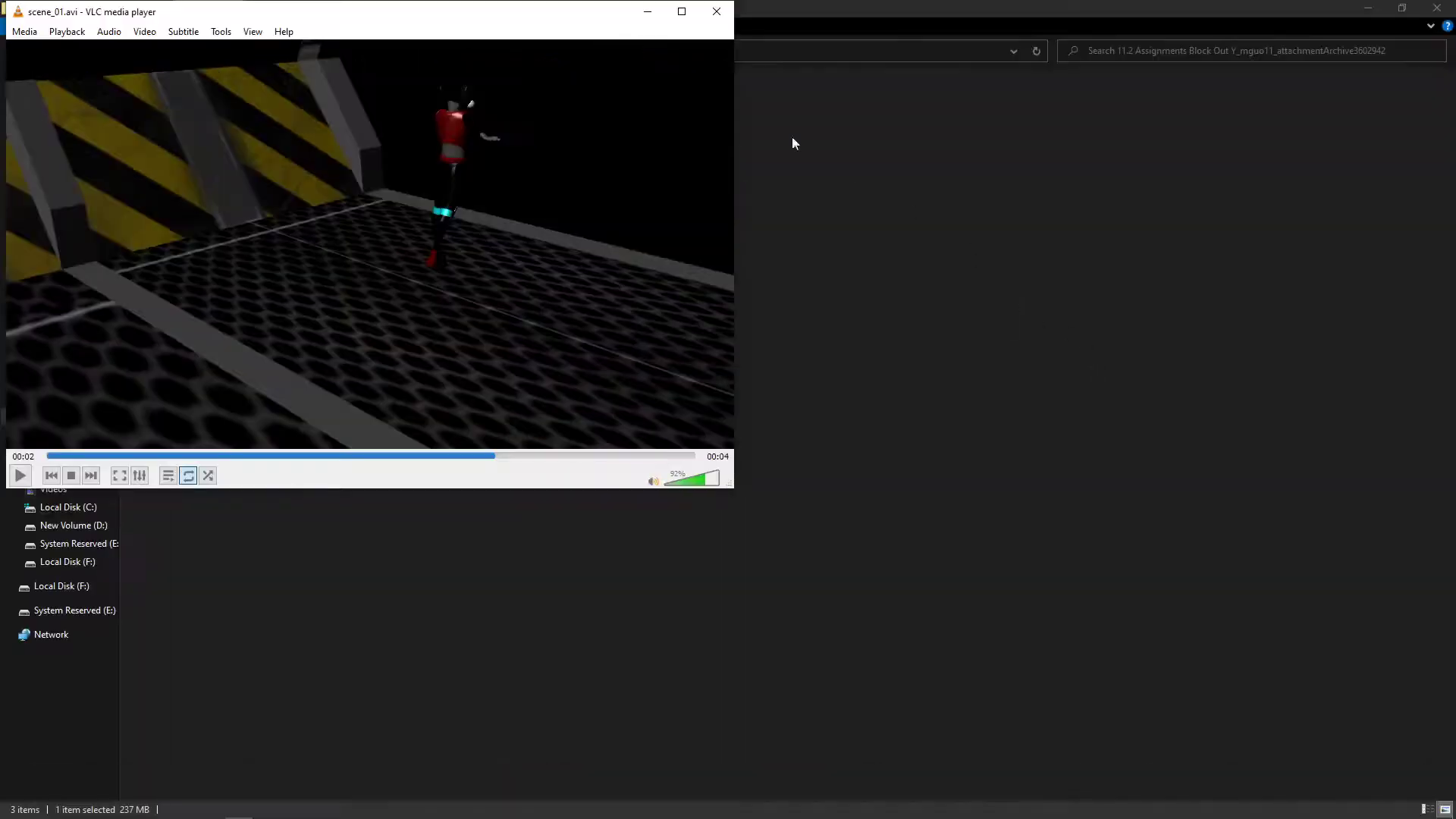
key("alt+Tab")
key("alt+Tab")
left_click(849, 352)
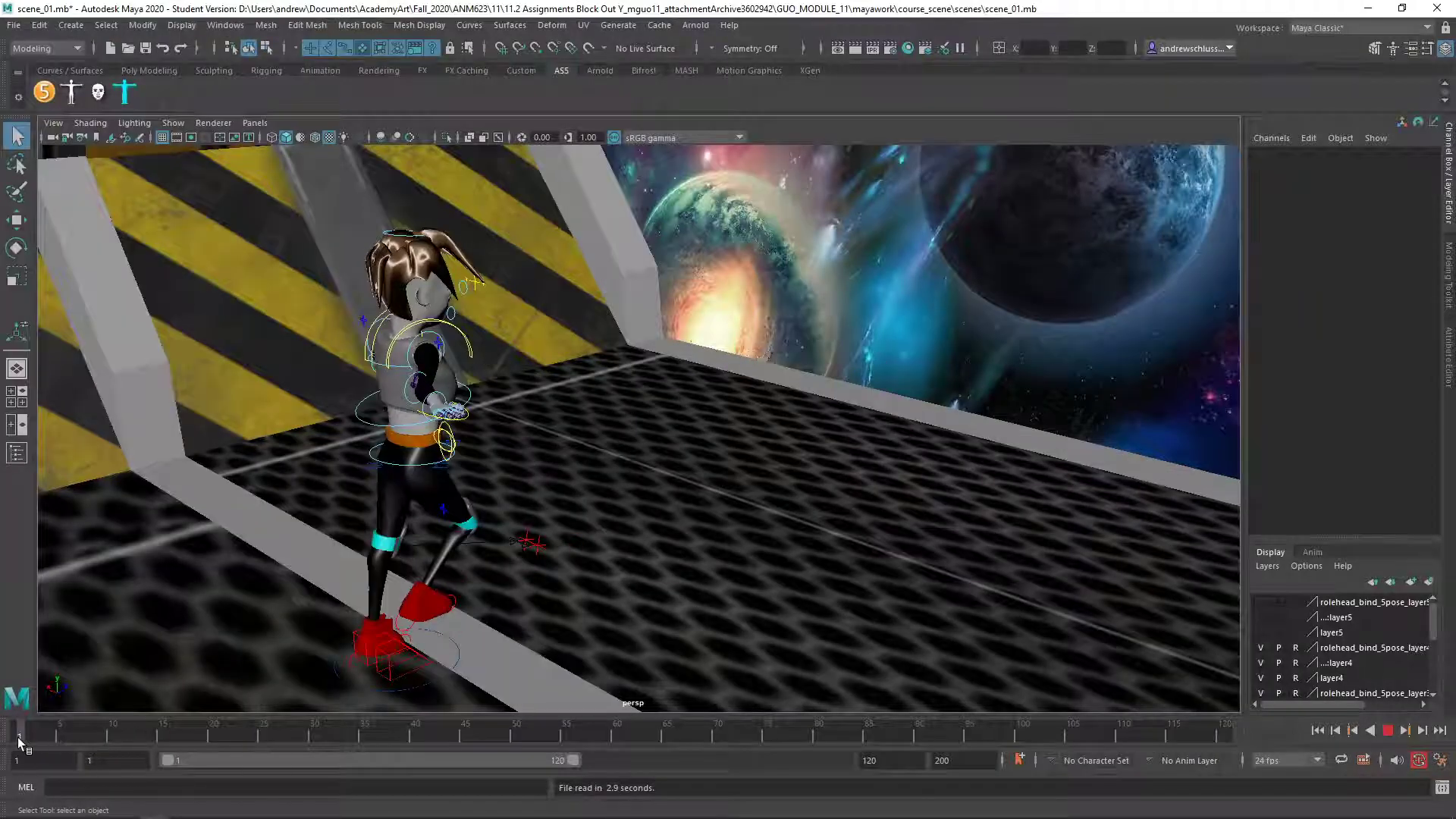
Open the biped picker, select all of the character's controls and scrub the animation to frame 10
left_click(68, 97)
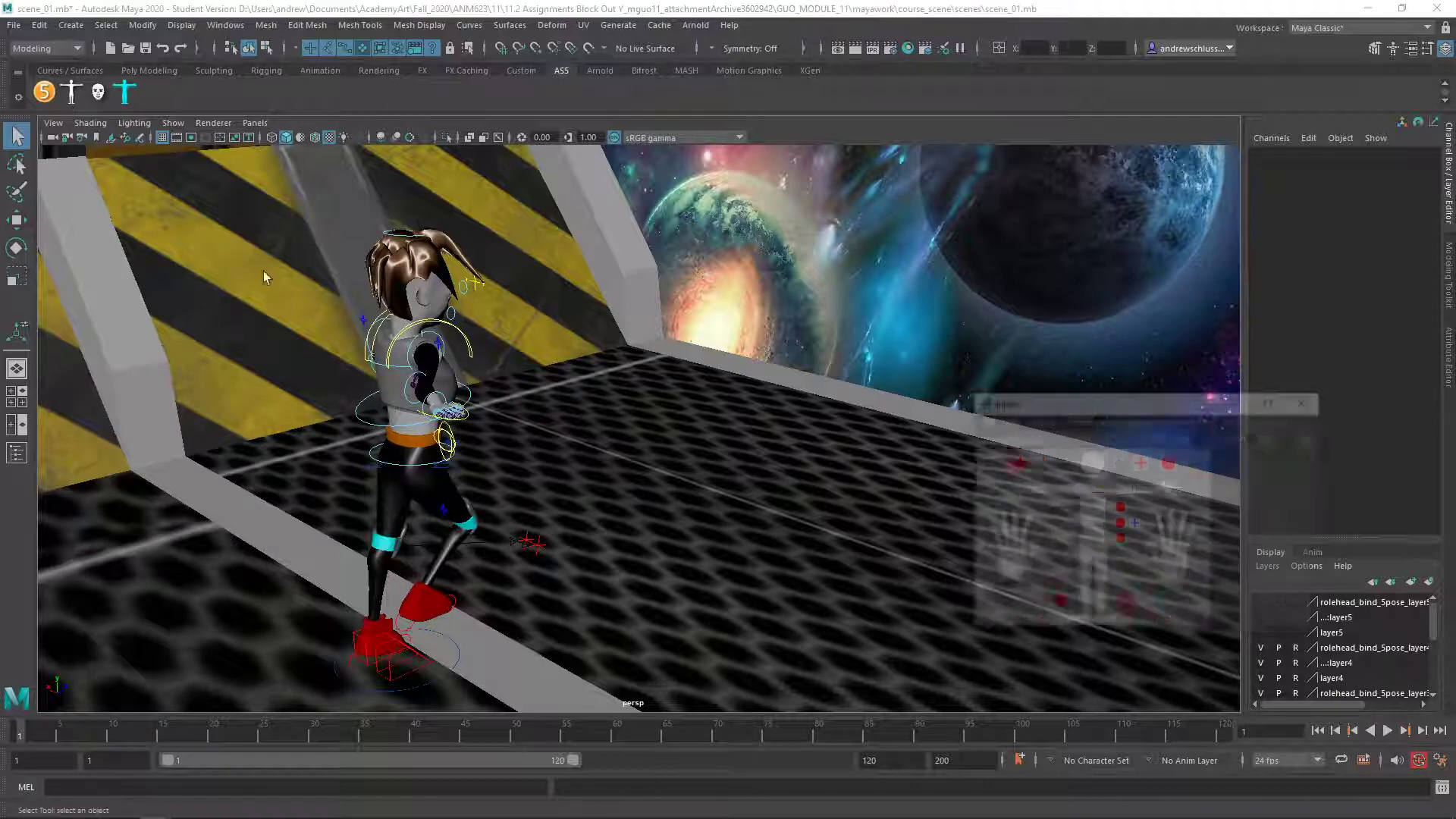
left_click(1198, 461)
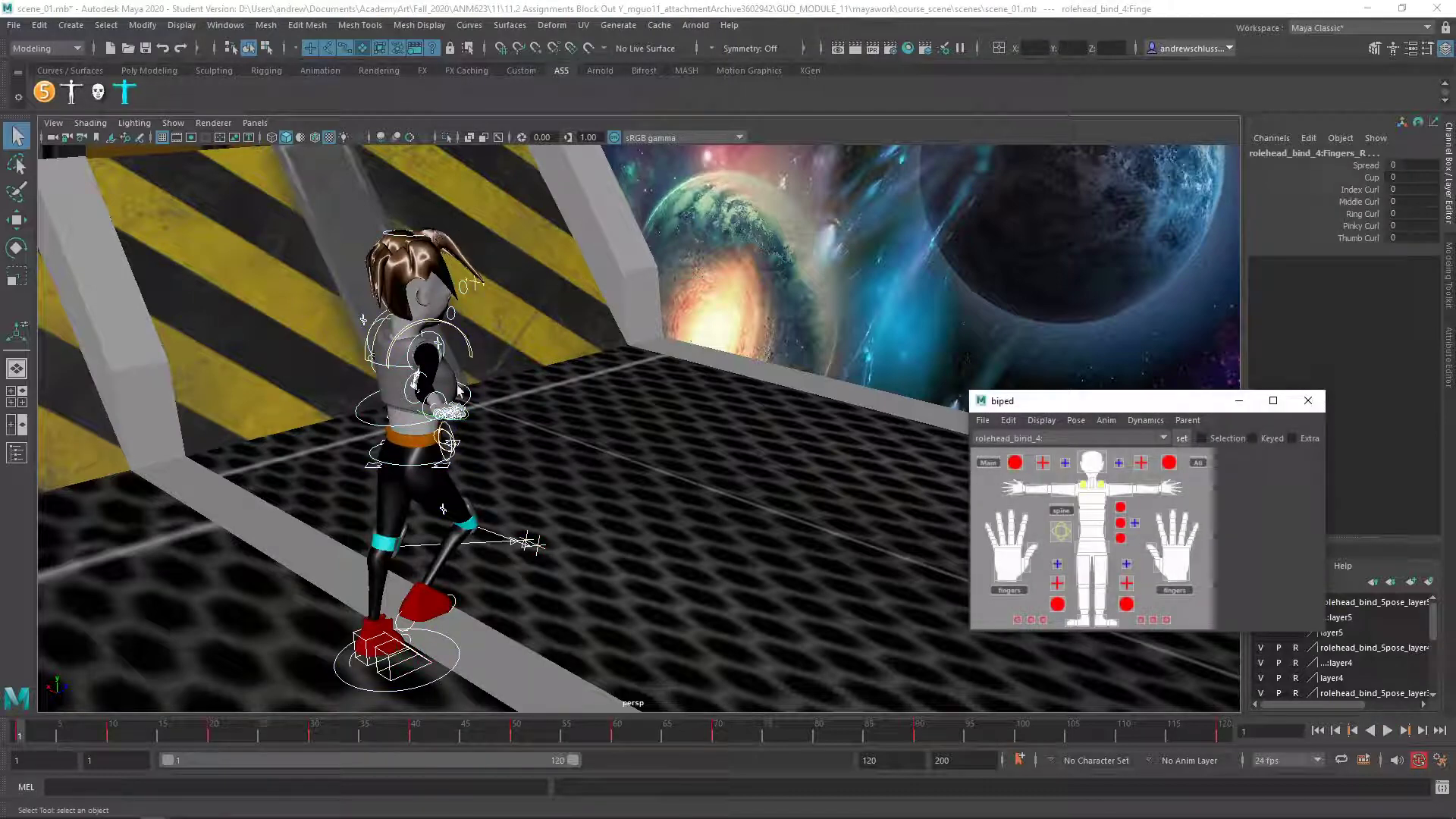
left_click_drag(31, 729, 113, 732)
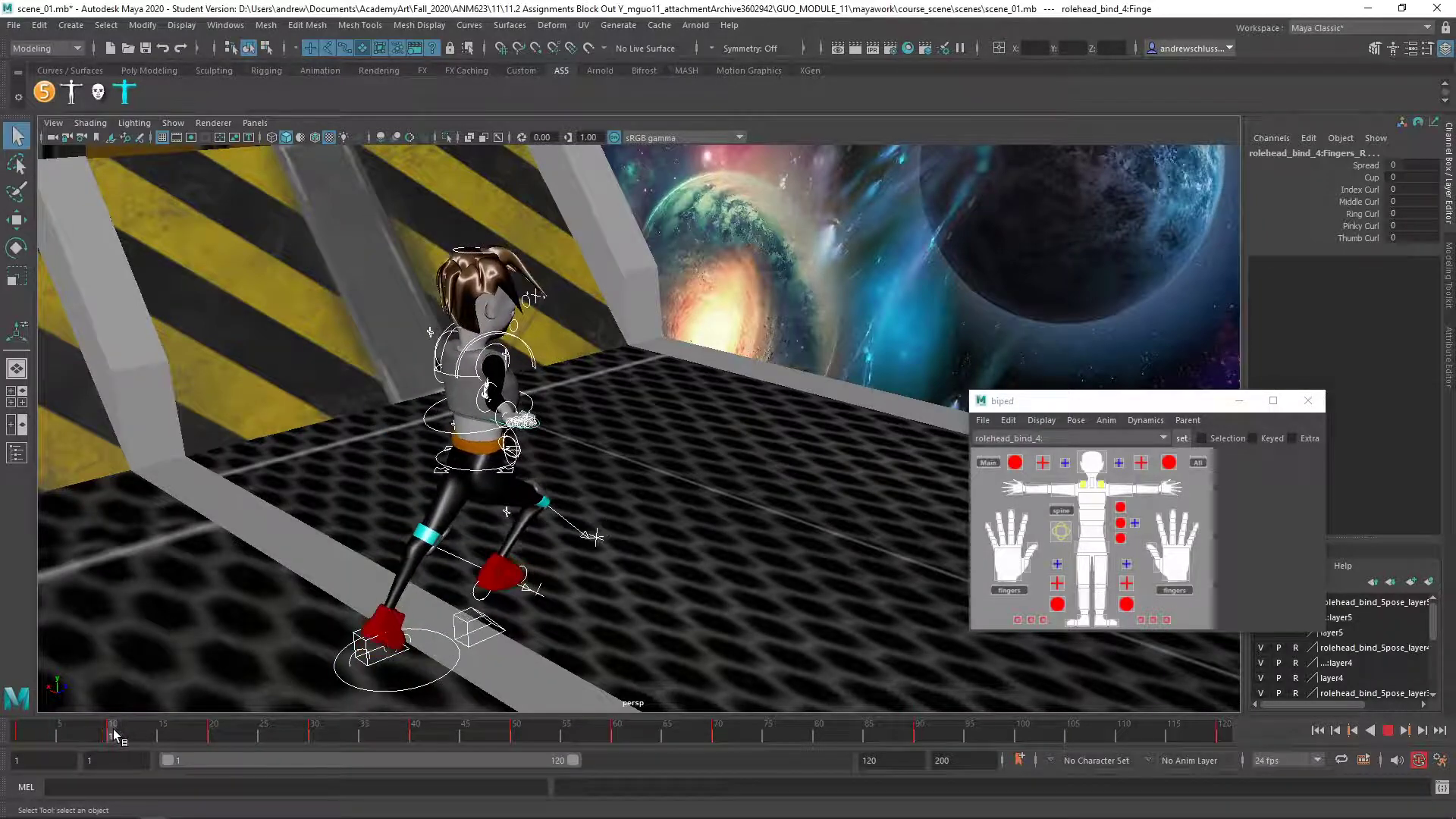
Lower the character's right arm at frame 10 by rotating the right FK shoulder control to about 45.105 in Y
left_click_drag(531, 519, 311, 558, "alt")
right_click_drag(311, 559, 682, 555, "alt")
middle_click_drag(682, 555, 611, 546, "alt")
left_click_drag(611, 546, 714, 512, "alt")
left_click(351, 281)
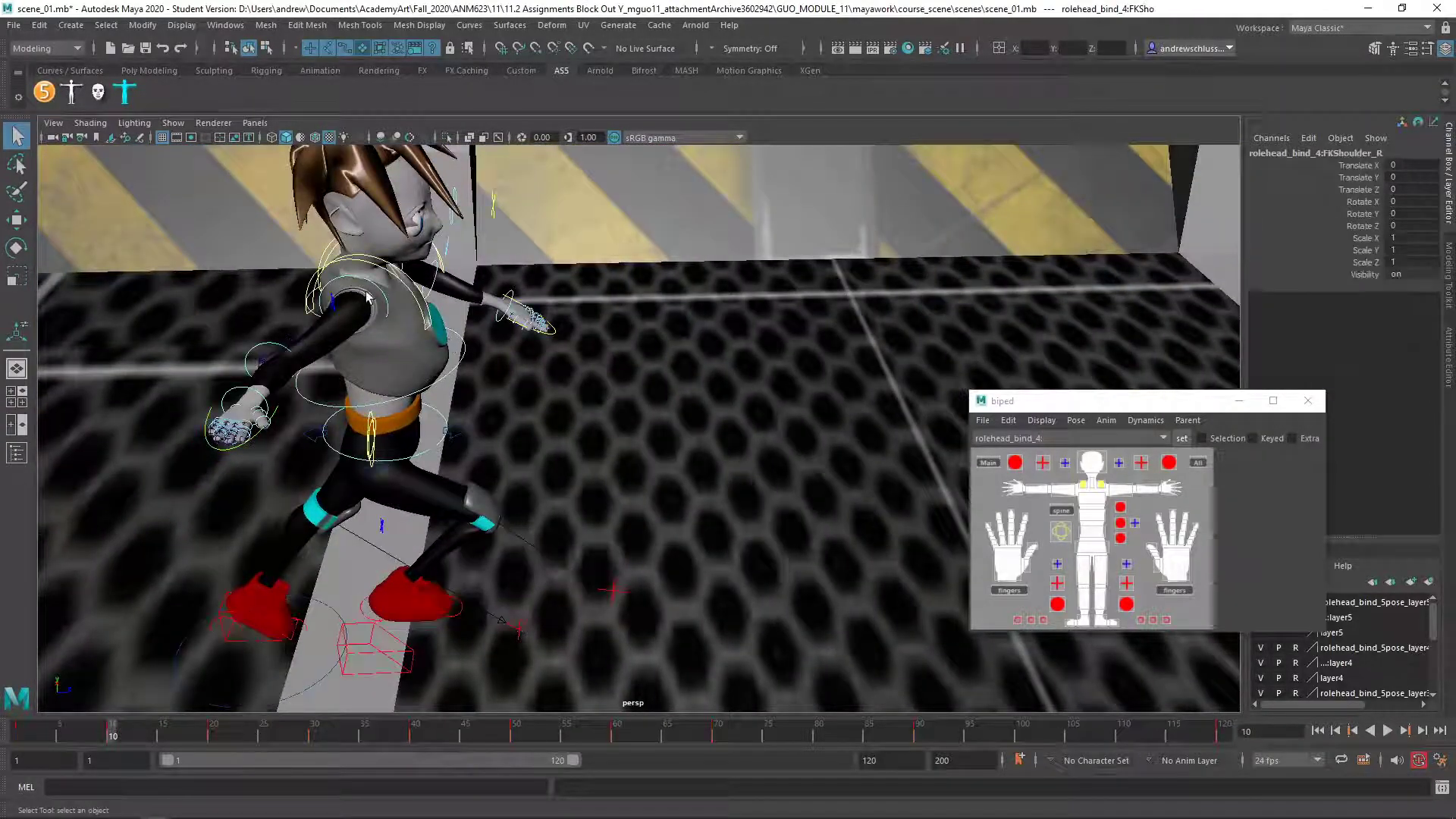
key("e")
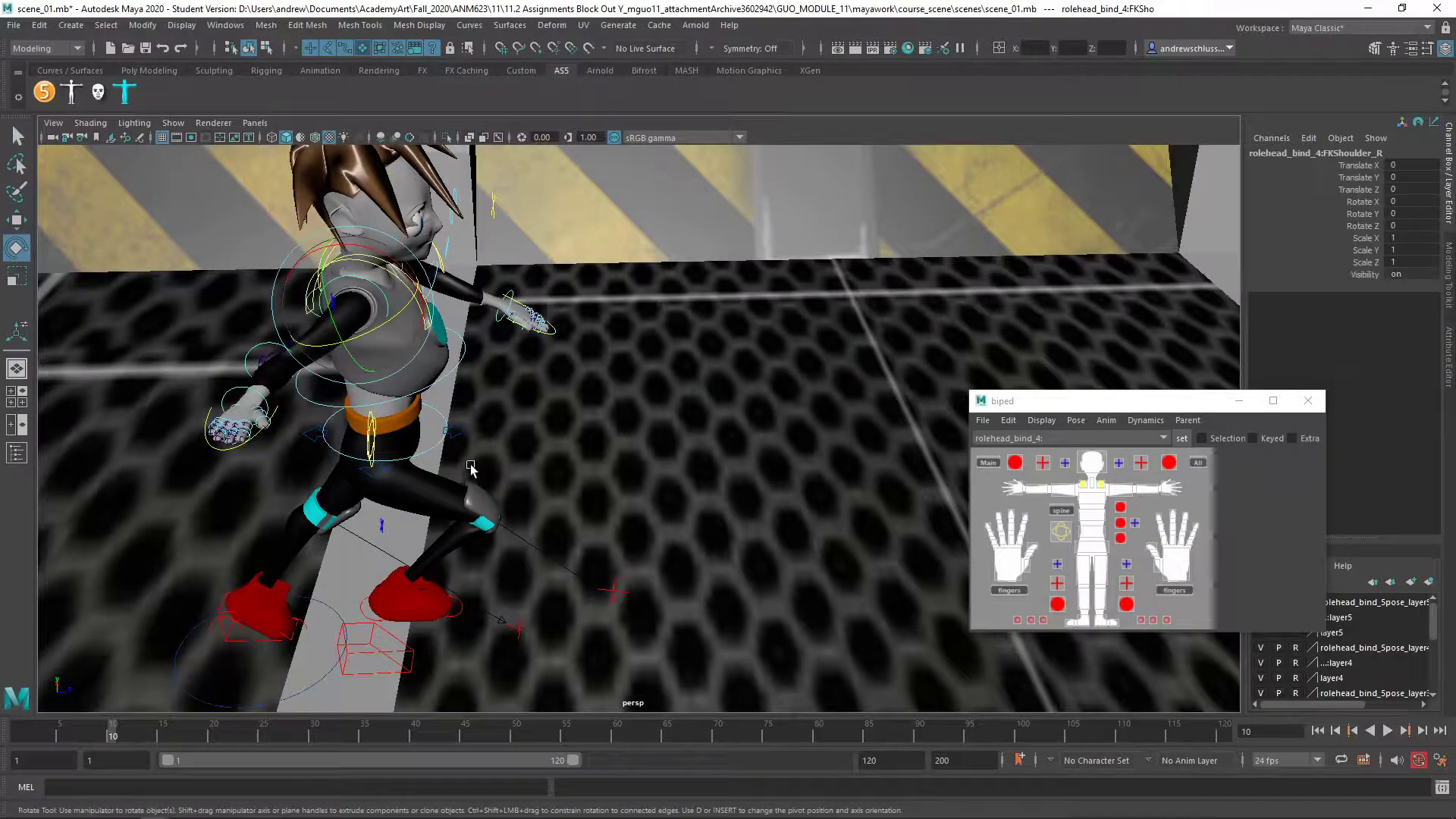
left_click_drag(341, 315, 541, 425, "alt")
left_click_drag(481, 334, 501, 369)
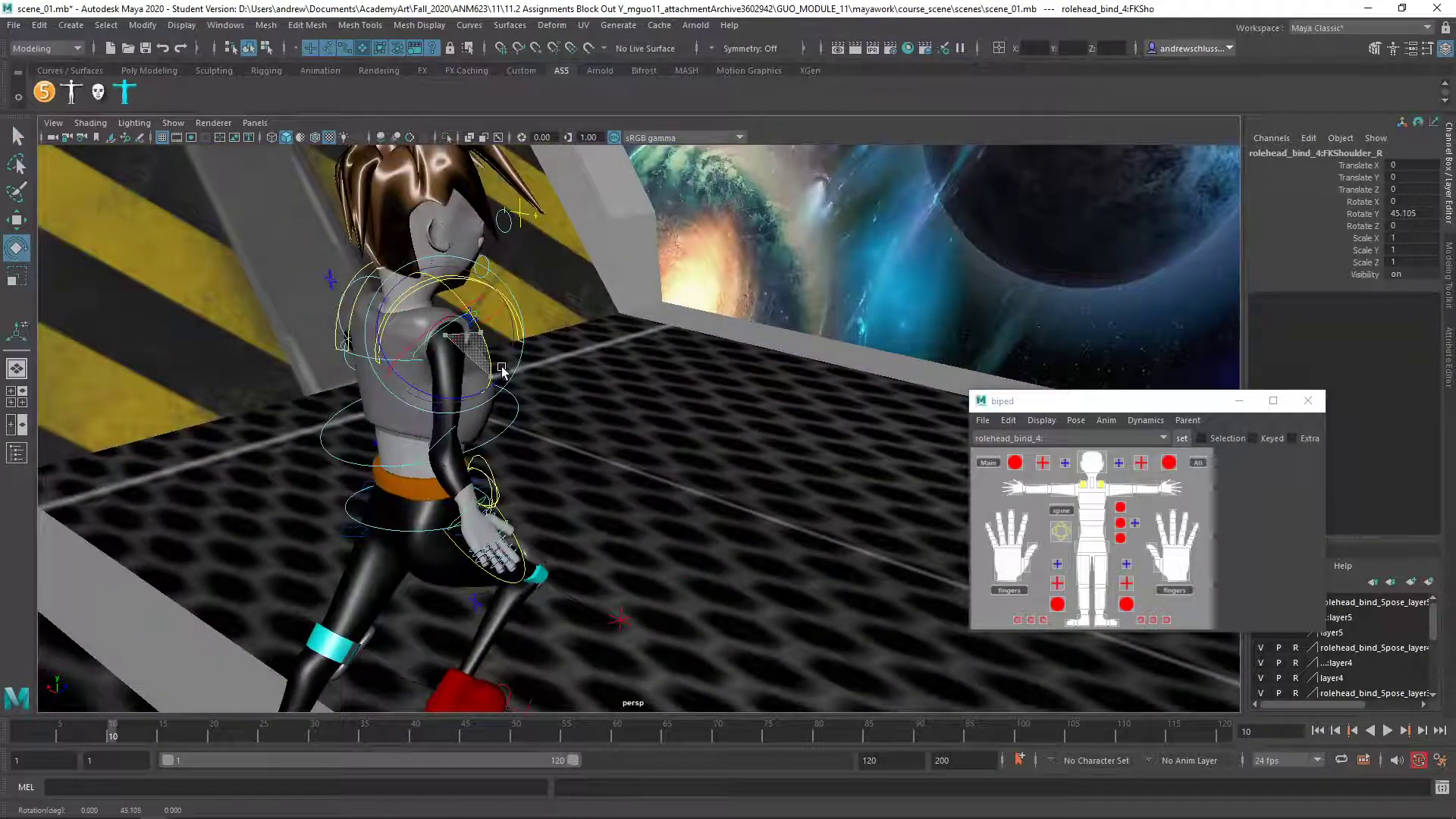
left_click(439, 449)
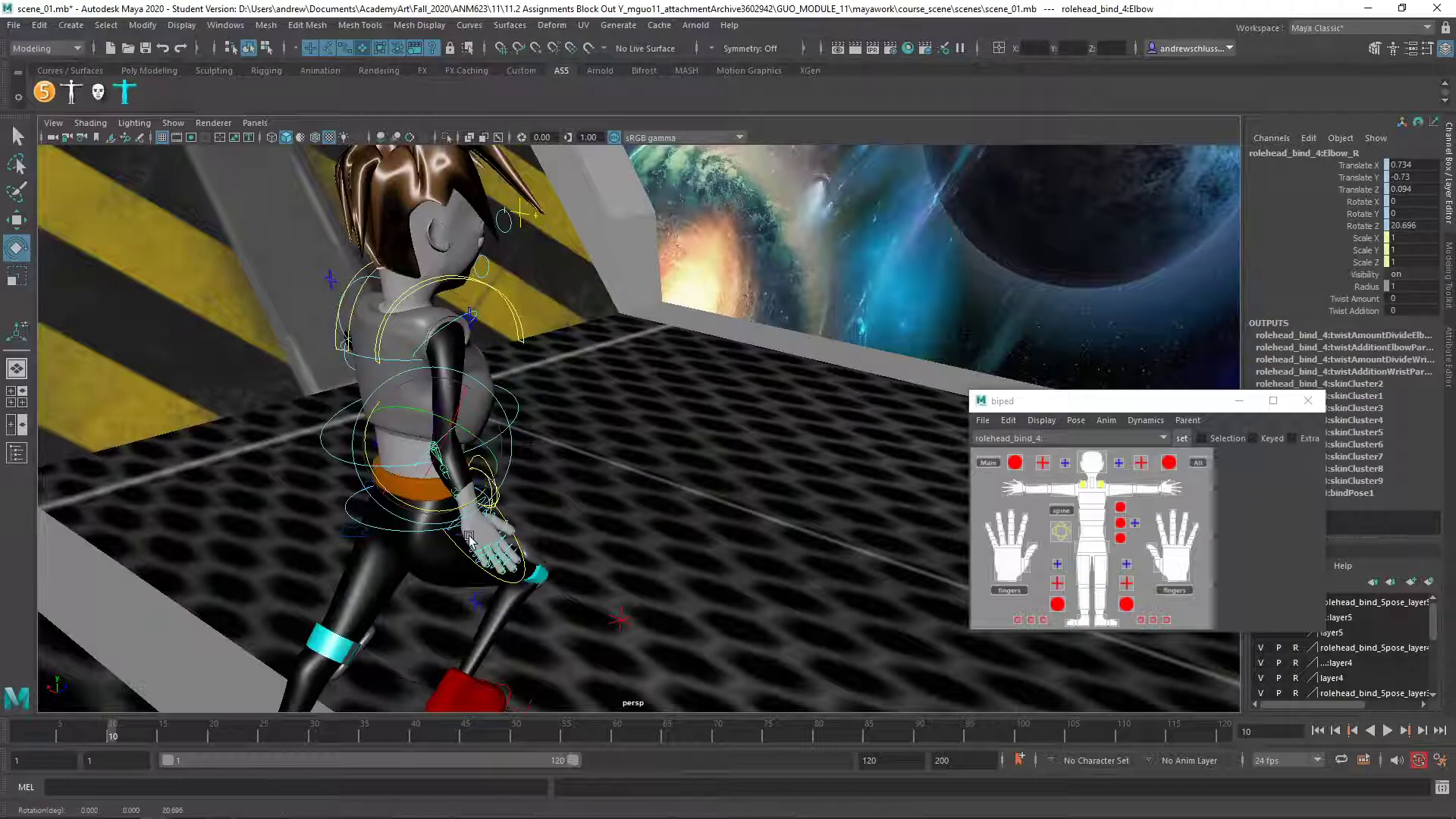
key("ctrl+z")
left_click_drag(487, 566, 445, 575, "alt")
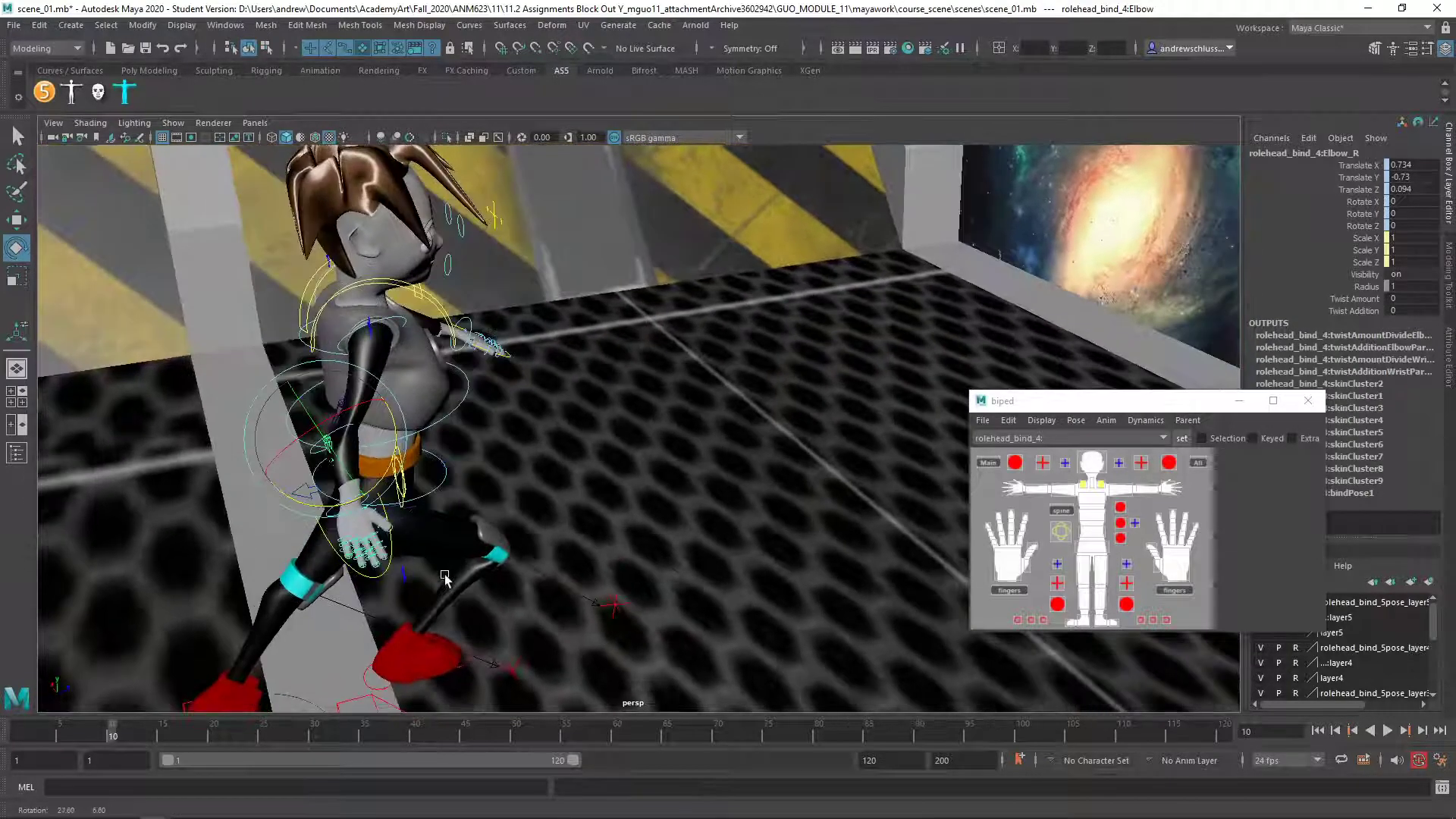
Set the index, middle, ring, pinky and thumb curl of the right hand's fingers control to 1.8
left_click(372, 582)
left_click_drag(588, 513, 702, 477, "alt")
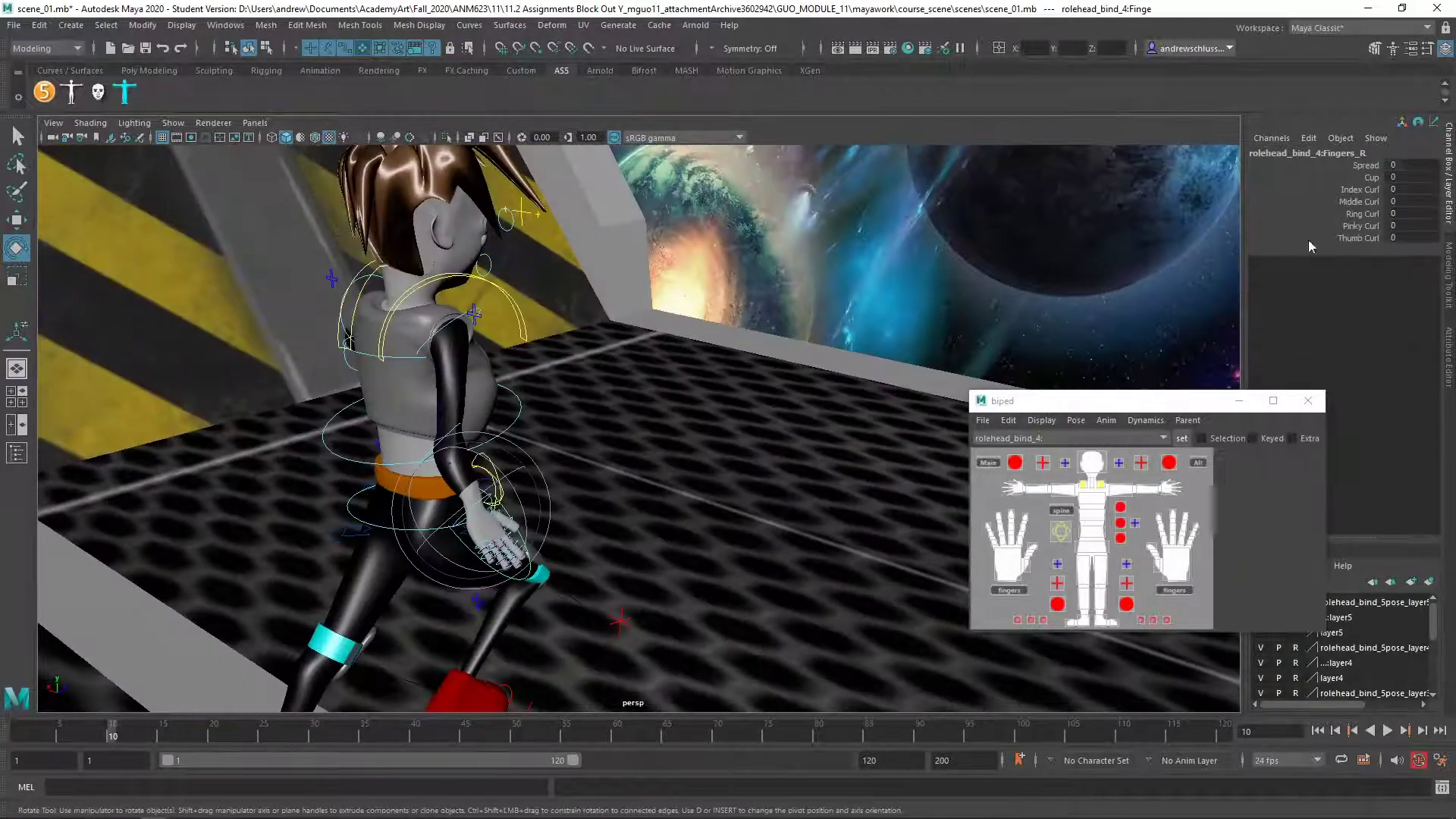
left_click_drag(1359, 190, 1357, 238)
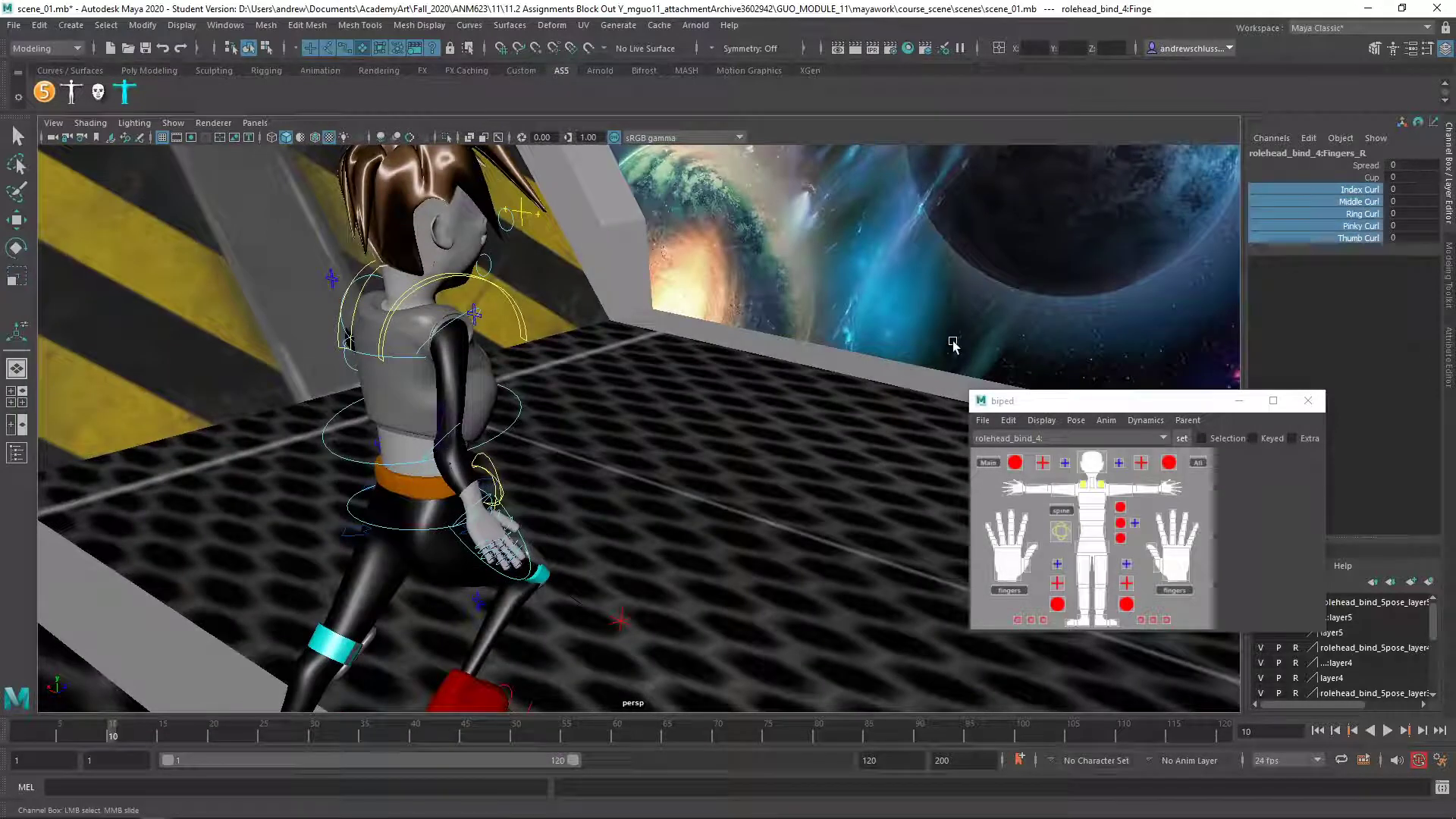
Key all of the character's controls at frame 10 and at the other pose frames from 1 to 70, and return to frame 1
left_click(1203, 464)
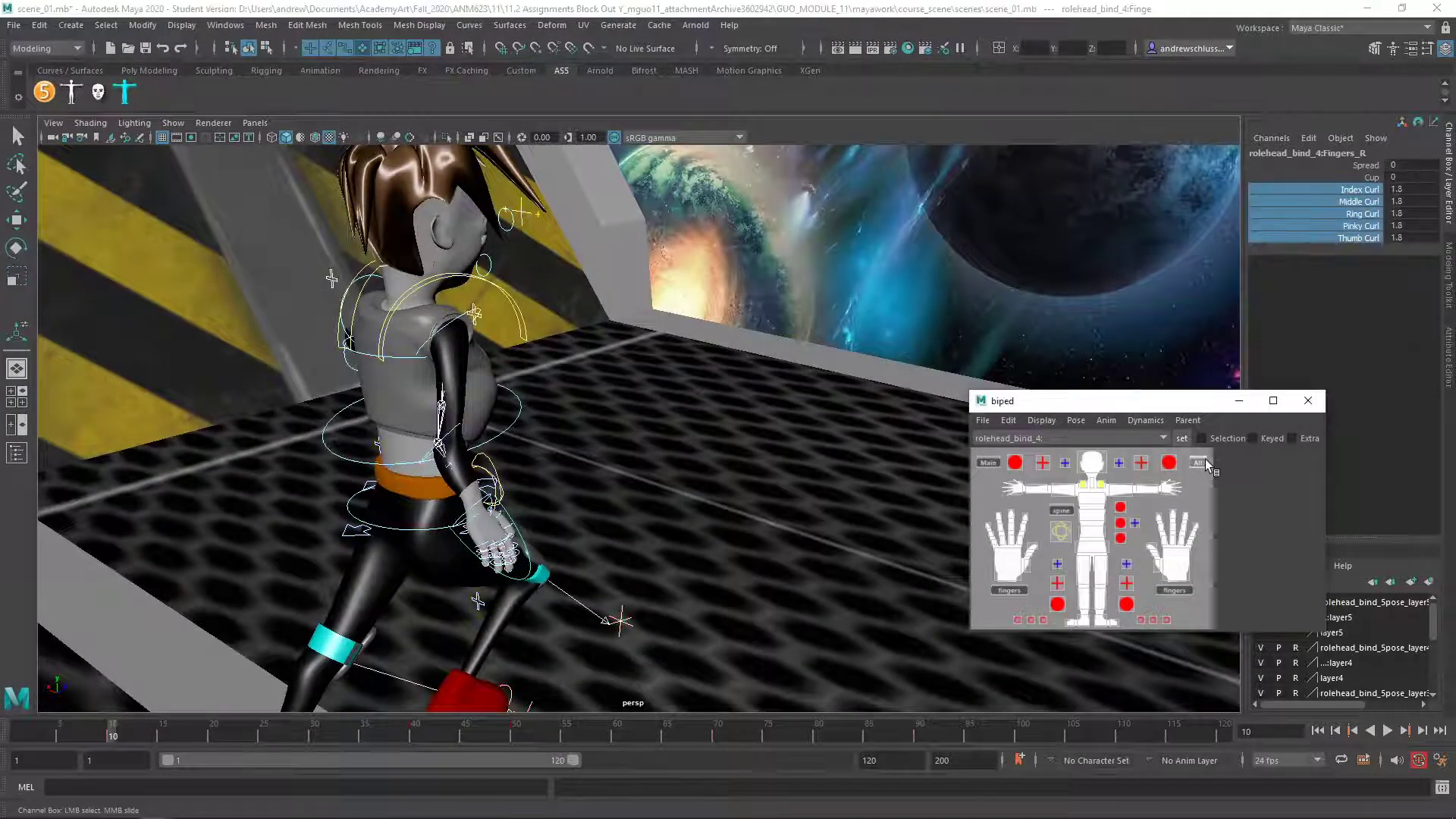
left_click(19, 734)
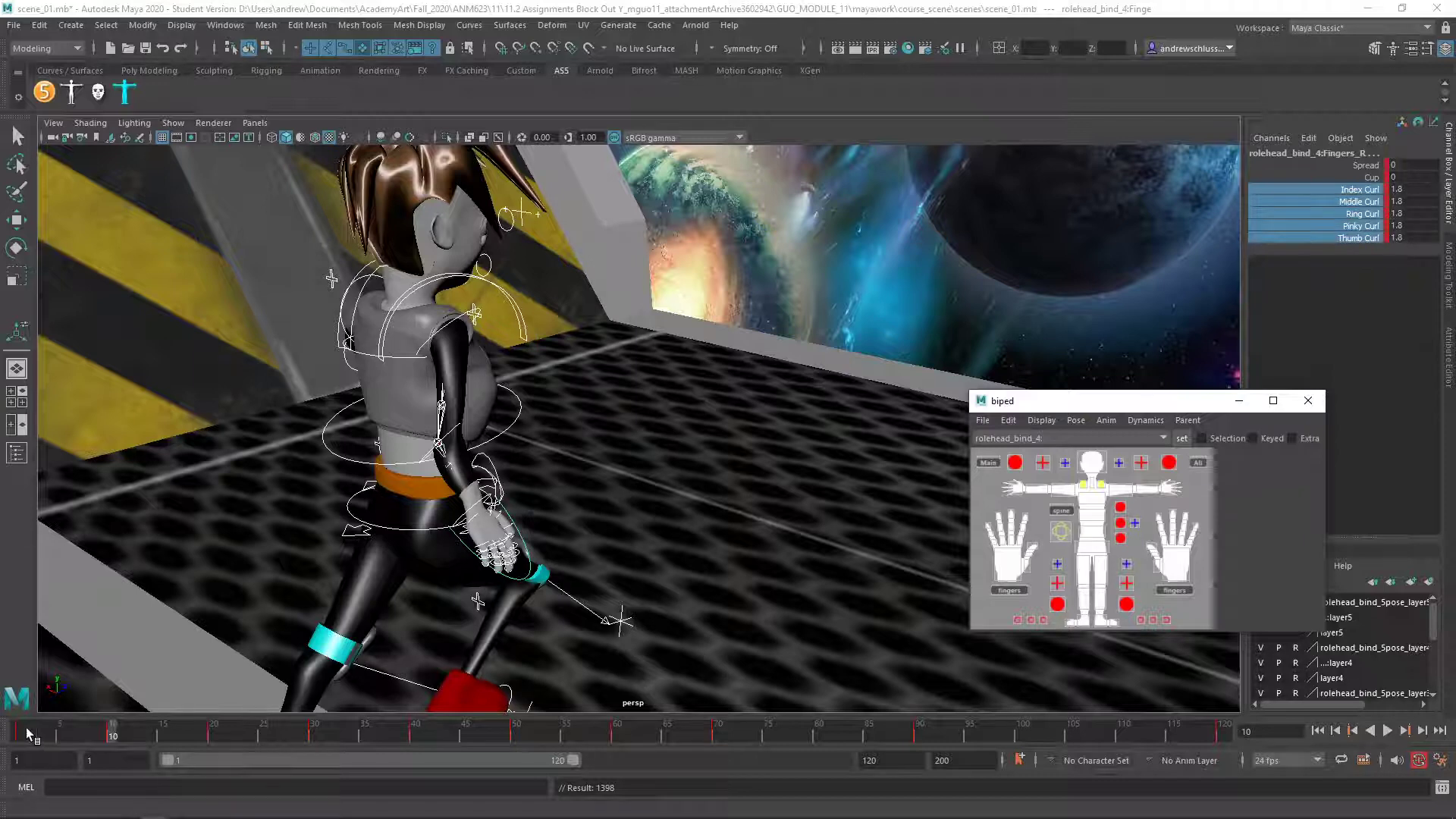
left_click(214, 734)
left_click(316, 732)
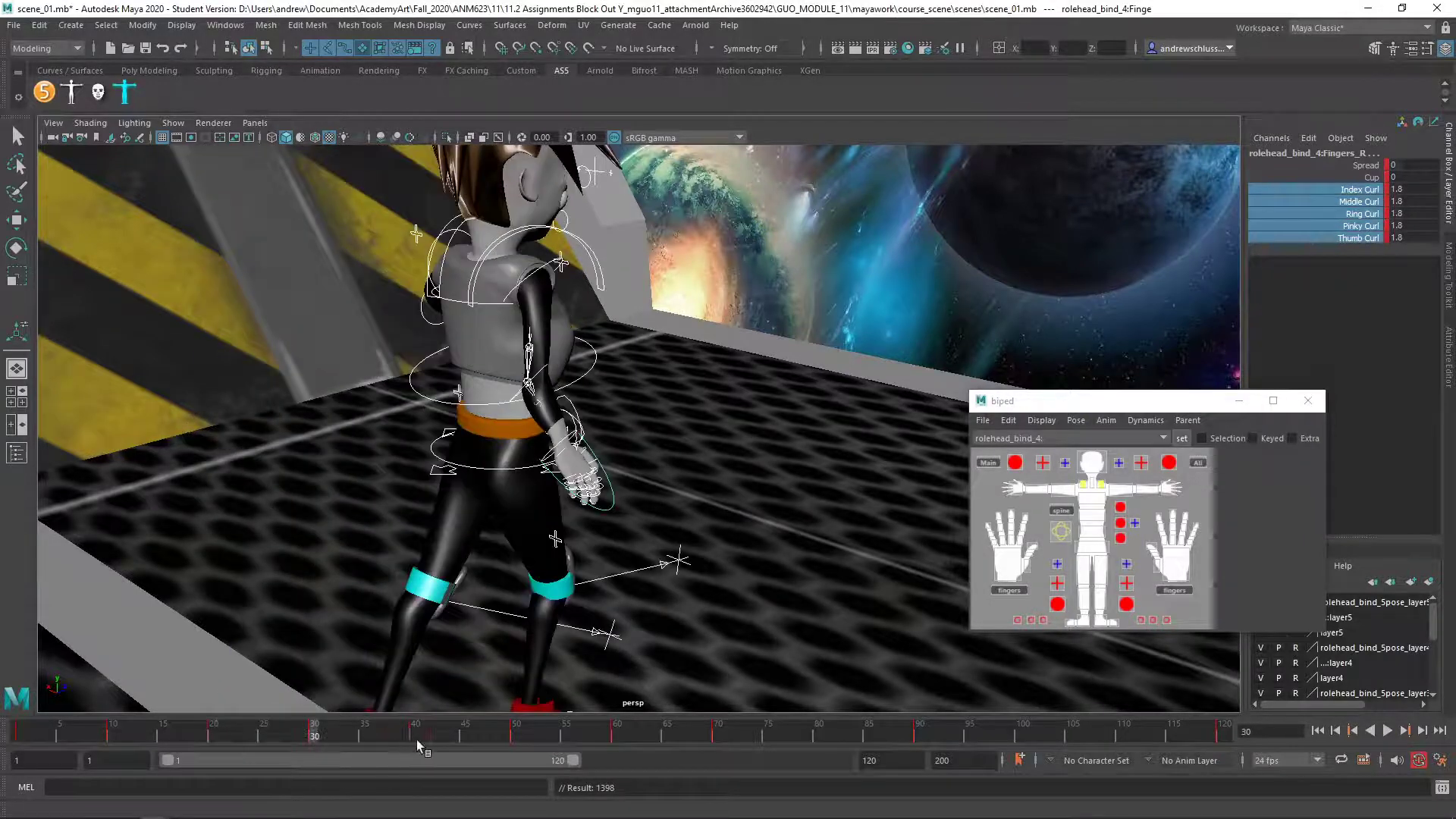
left_click(415, 734)
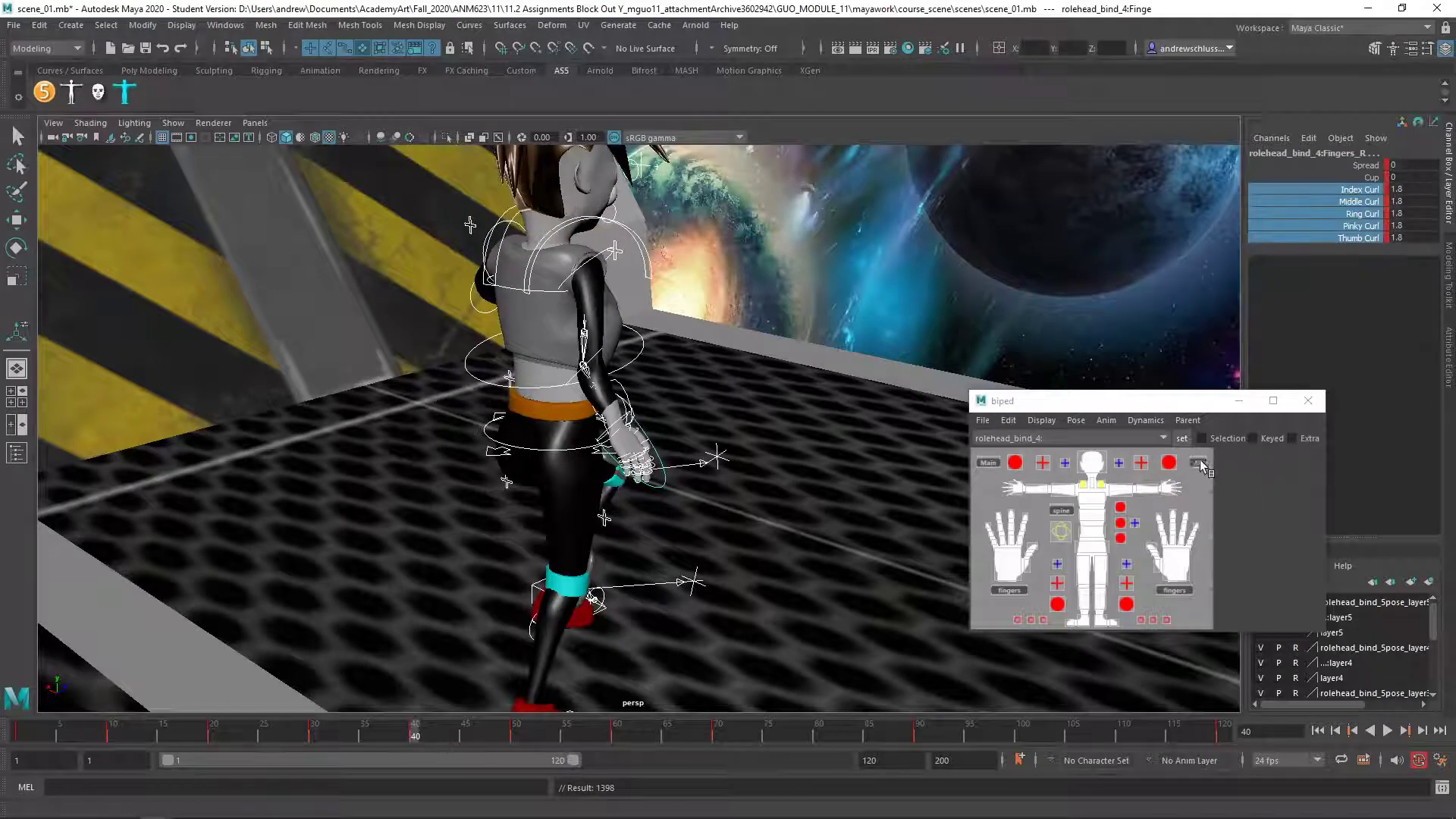
left_click(1200, 465)
left_click(517, 734)
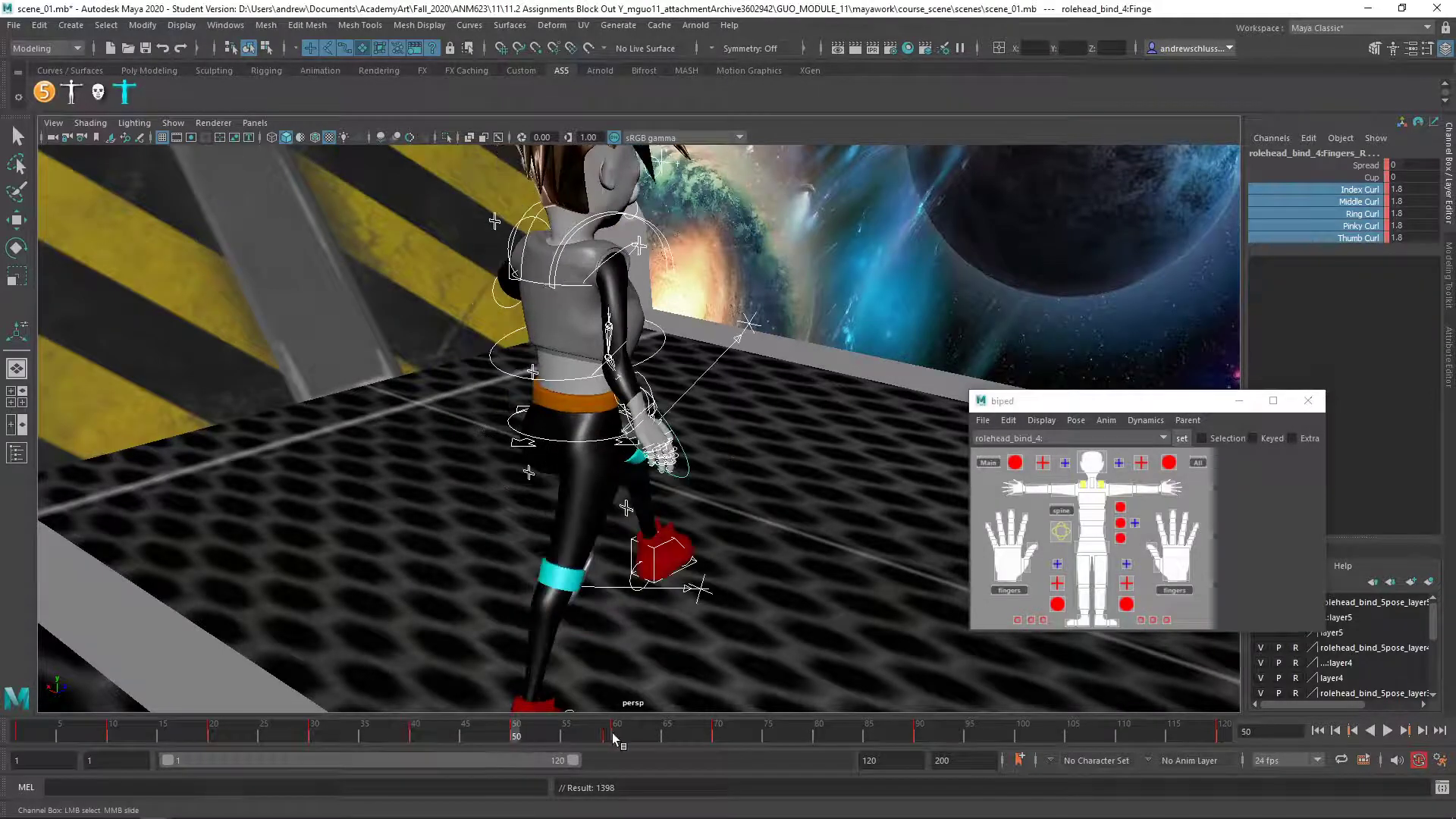
left_click(618, 734)
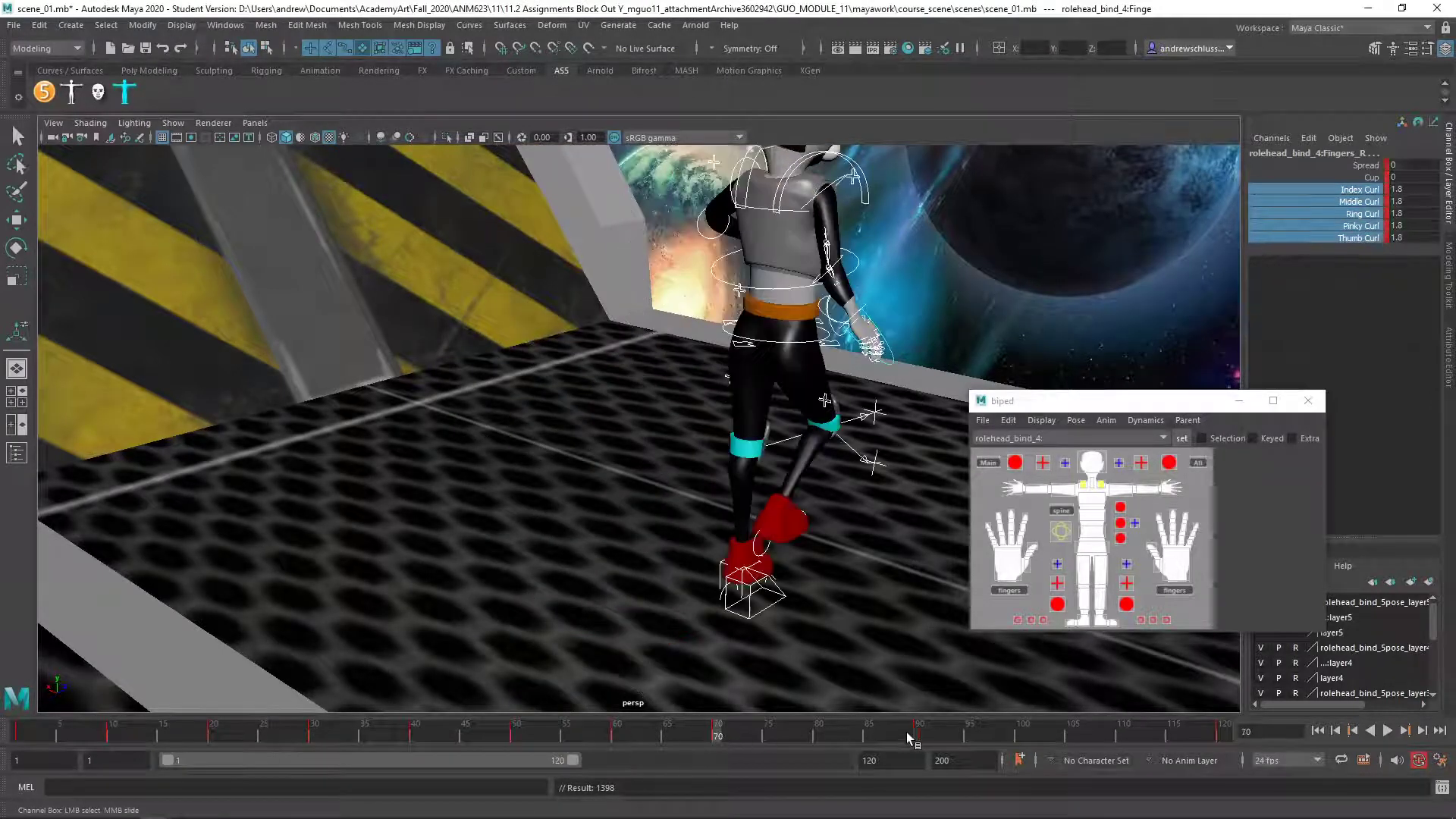
key("alt+v")
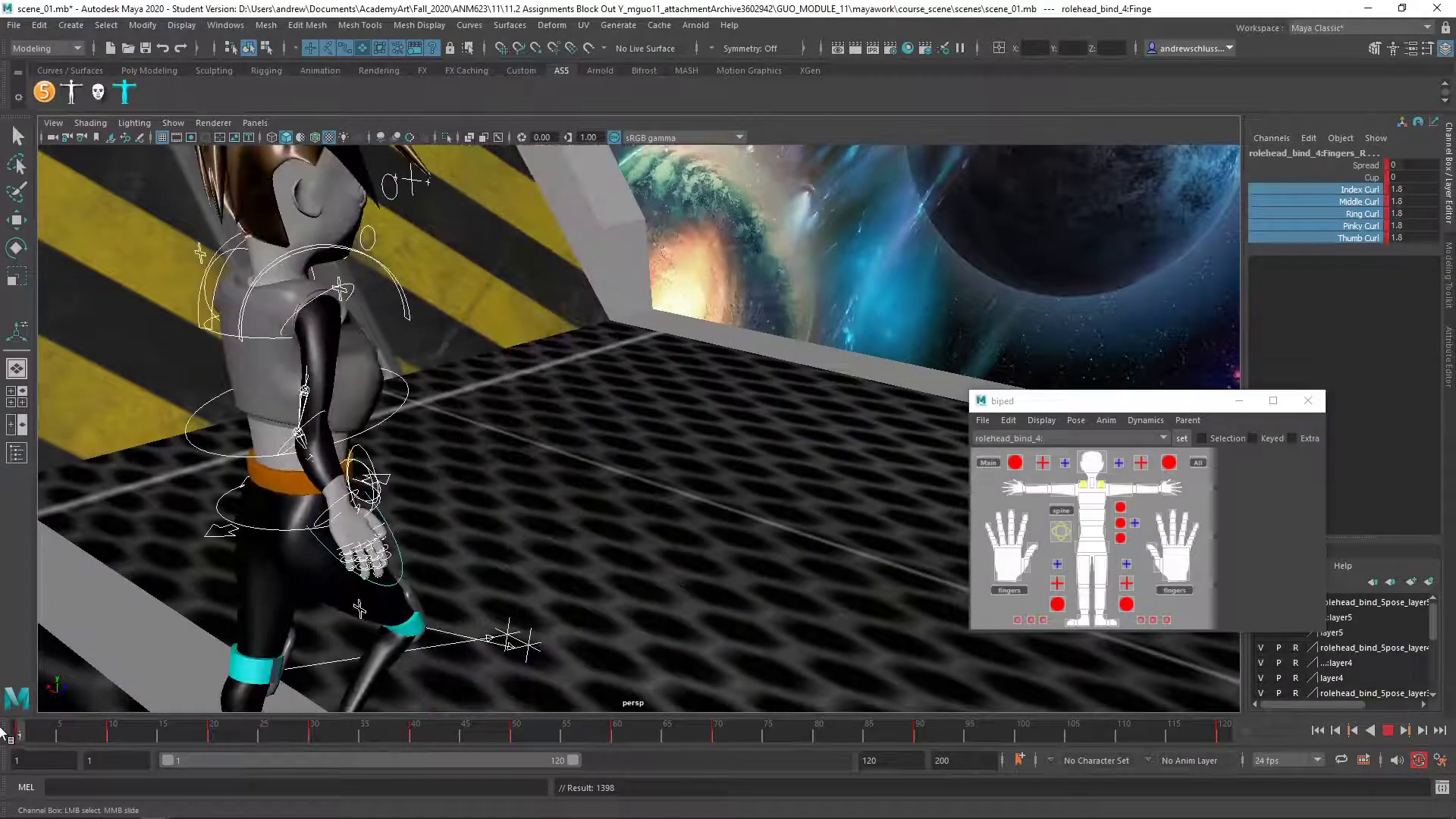
left_click_drag(410, 600, 553, 571, "alt")
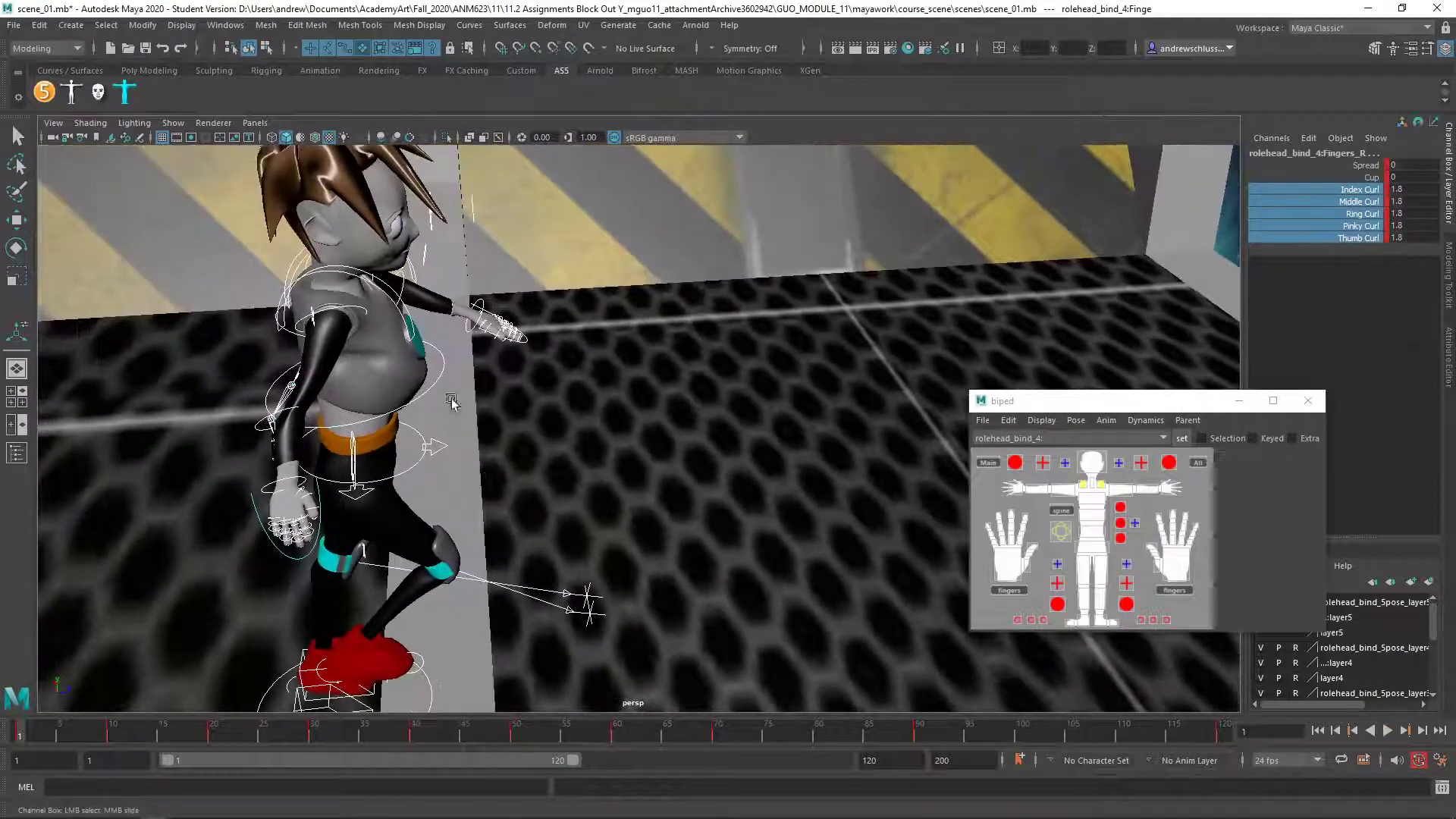
left_click(407, 474)
left_click_drag(612, 527, 457, 523, "alt")
left_click_drag(508, 453, 531, 430, "alt")
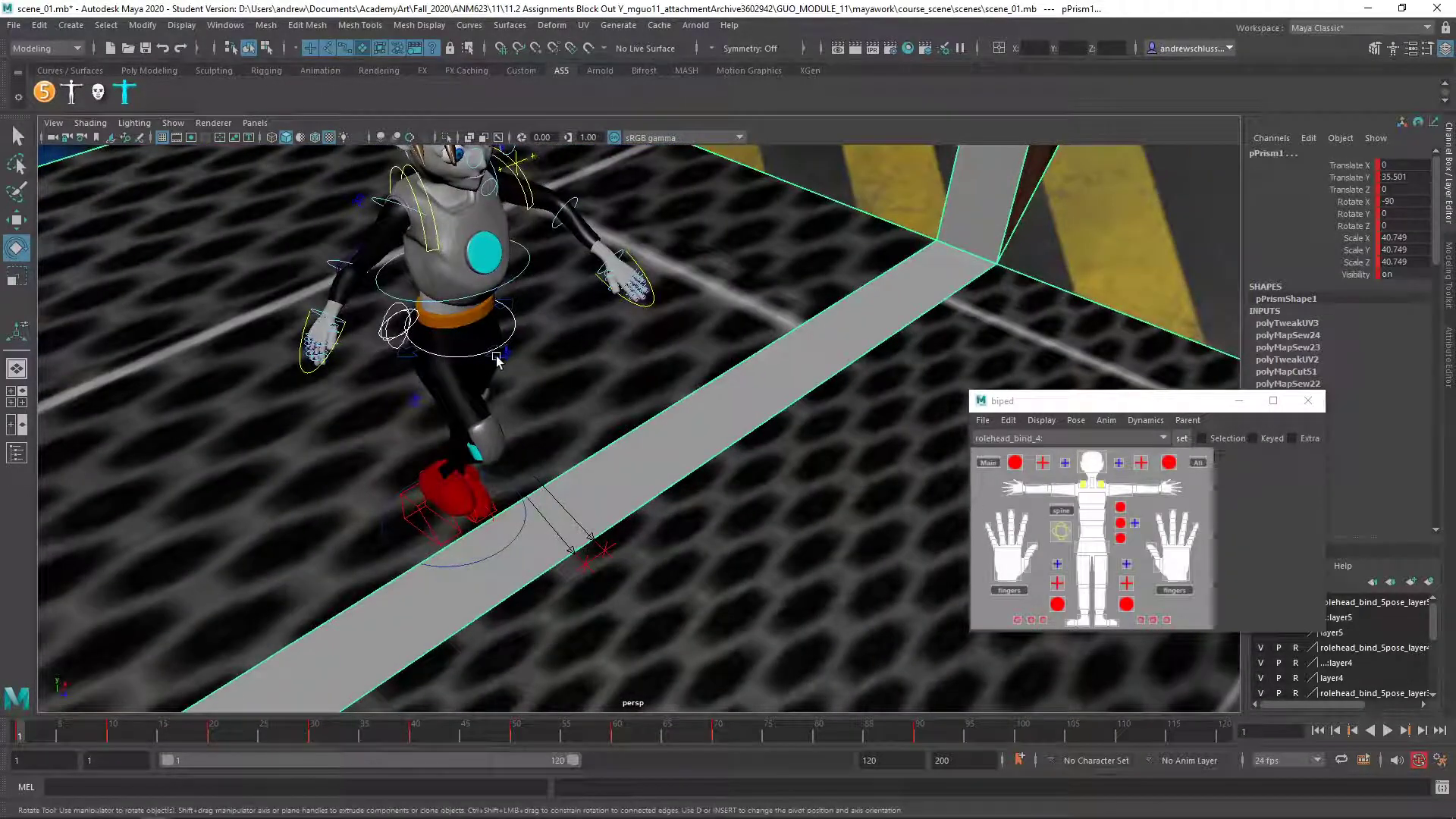
left_click_drag(478, 363, 491, 364)
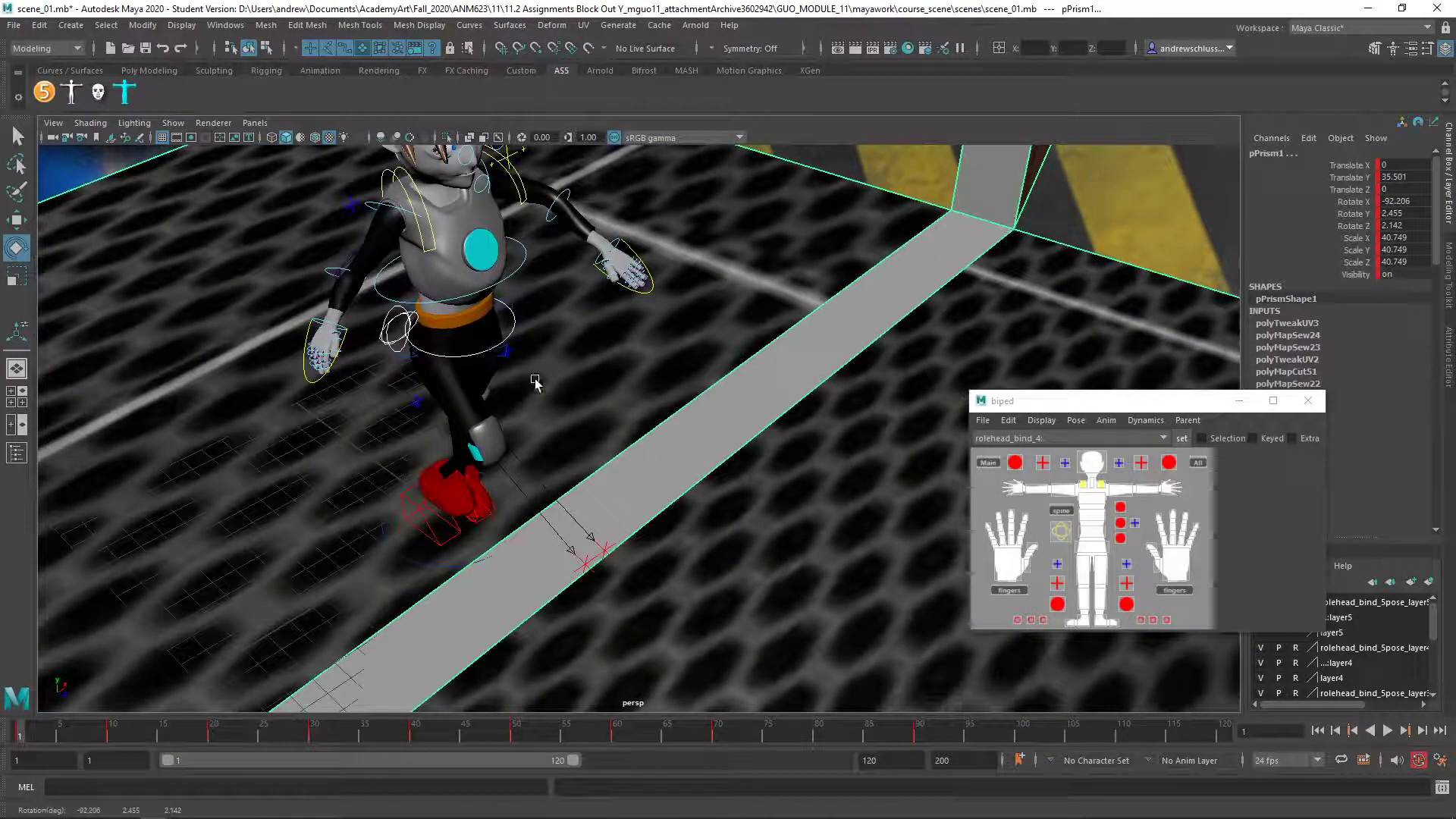
key("ctrl+z")
At frame 1, rotate the FK root control to about 18.824 in X and the FK chest control to about -11.766 in X
left_click(482, 351)
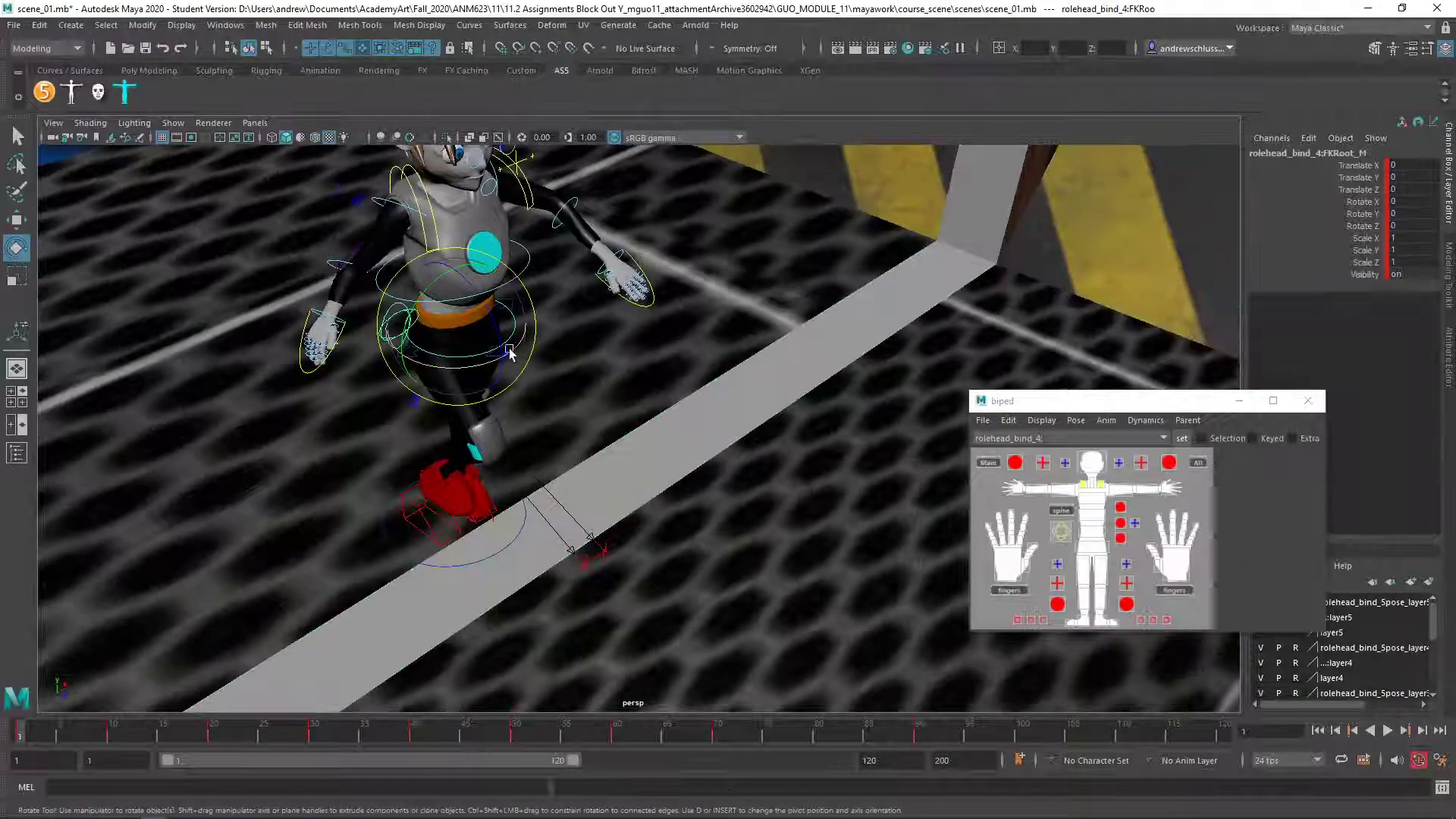
left_click_drag(471, 370, 566, 319)
key("4")
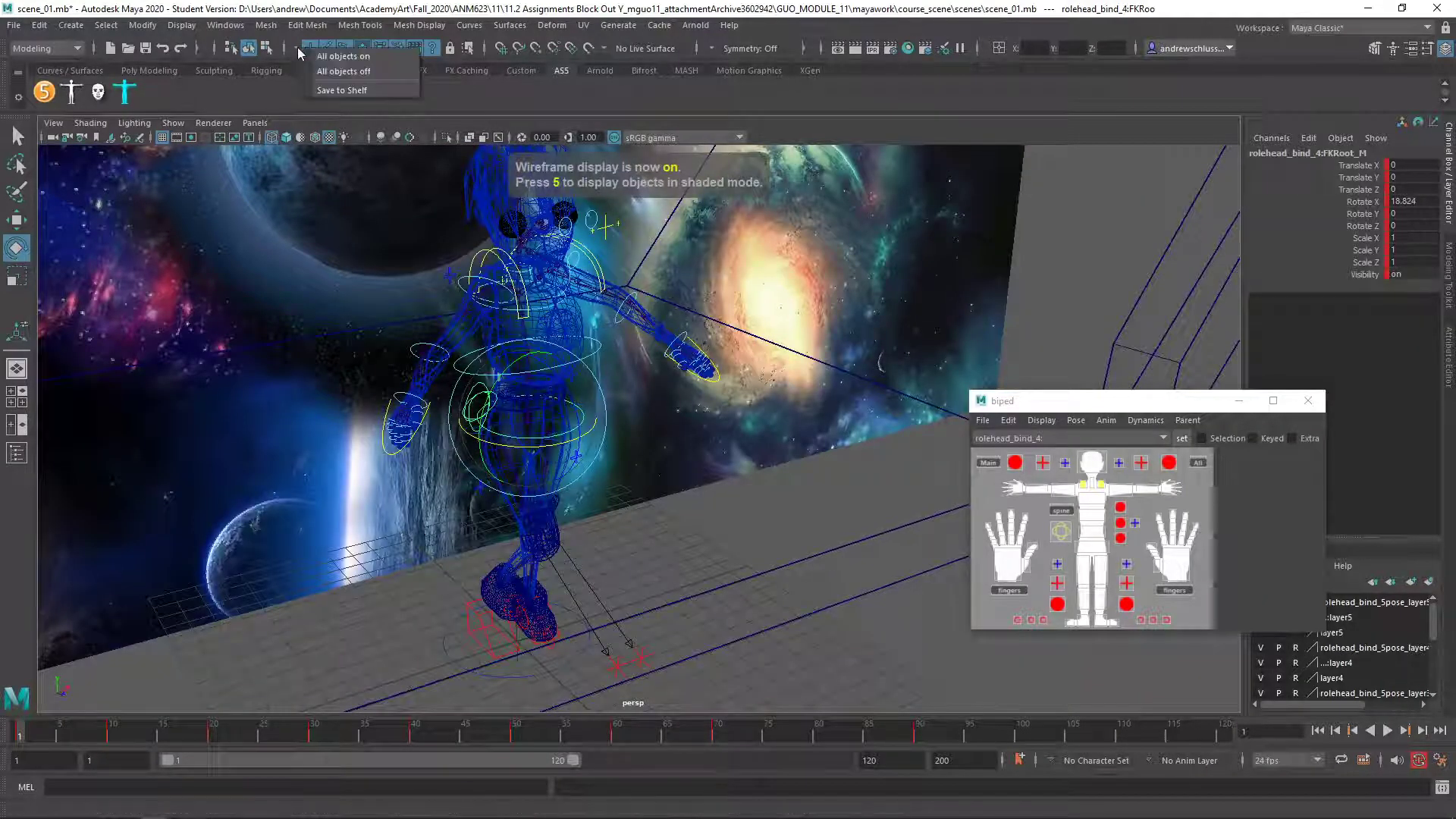
left_click(549, 315)
mouse_move(549, 315)
left_mouse_down()
mouse_move(552, 328)
mouse_move(546, 317)
left_mouse_up()
key("5")
Shift the character's hips sideways by moving the RootX control to about 0.611 in X
mouse_move(612, 446)
left_mouse_down("alt")
mouse_move(595, 431)
mouse_move(575, 497)
left_mouse_up("alt")
left_click(654, 419)
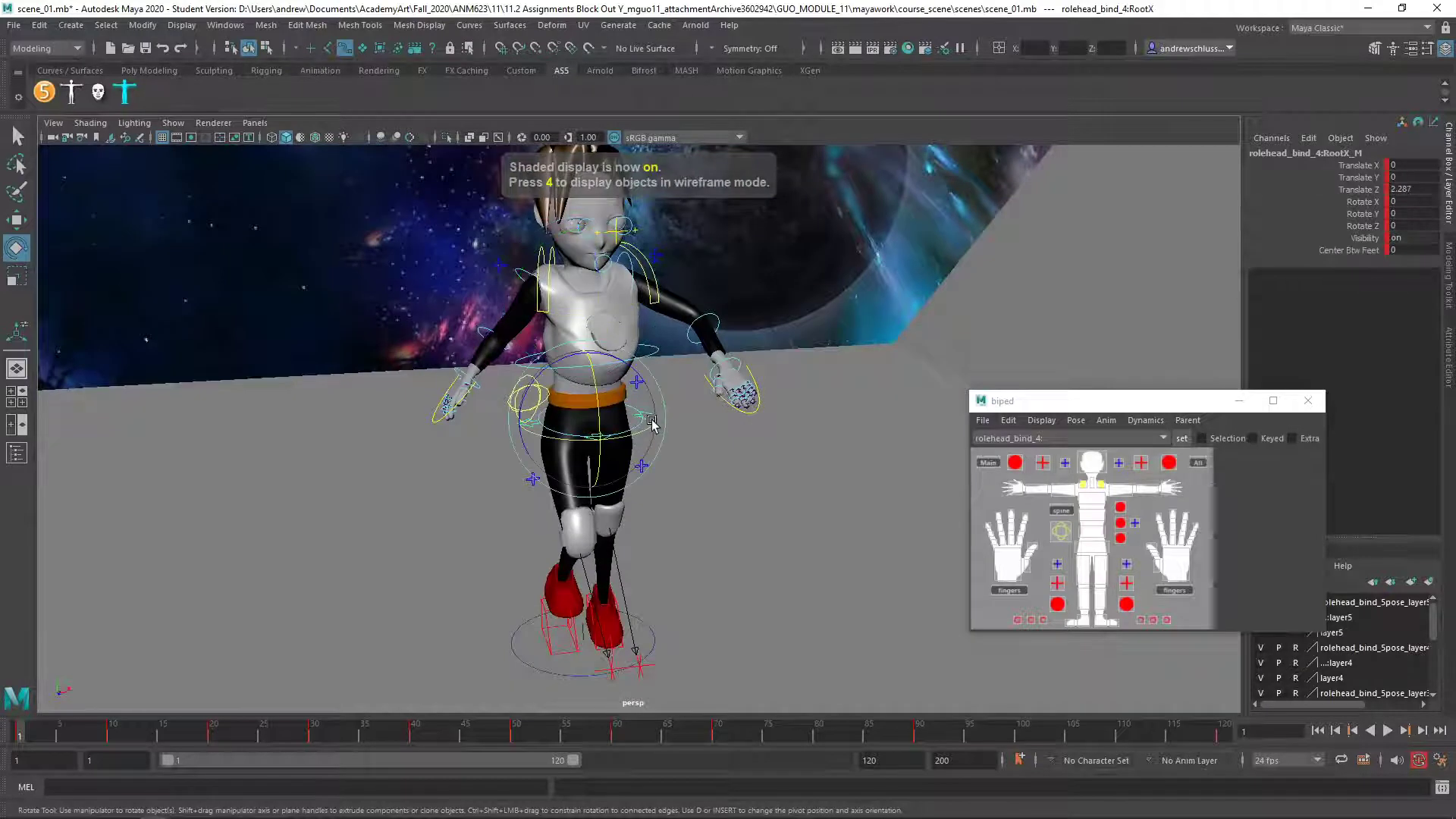
key("w")
left_click_drag(629, 419, 639, 425)
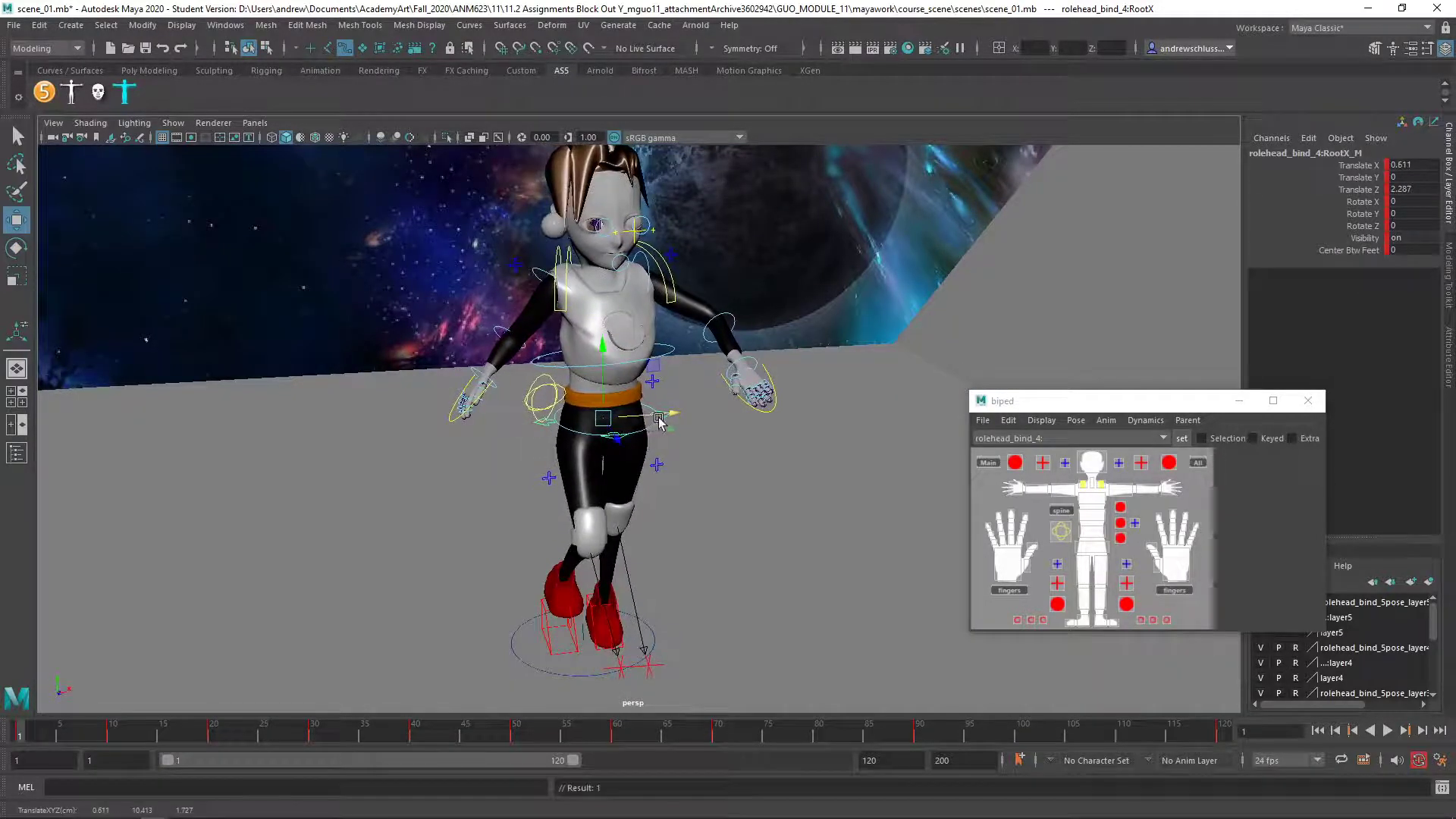
Rotate the FK root control freely to about 18.873 in X, 4.064 in Y and 1.388 in Z
left_click(650, 434)
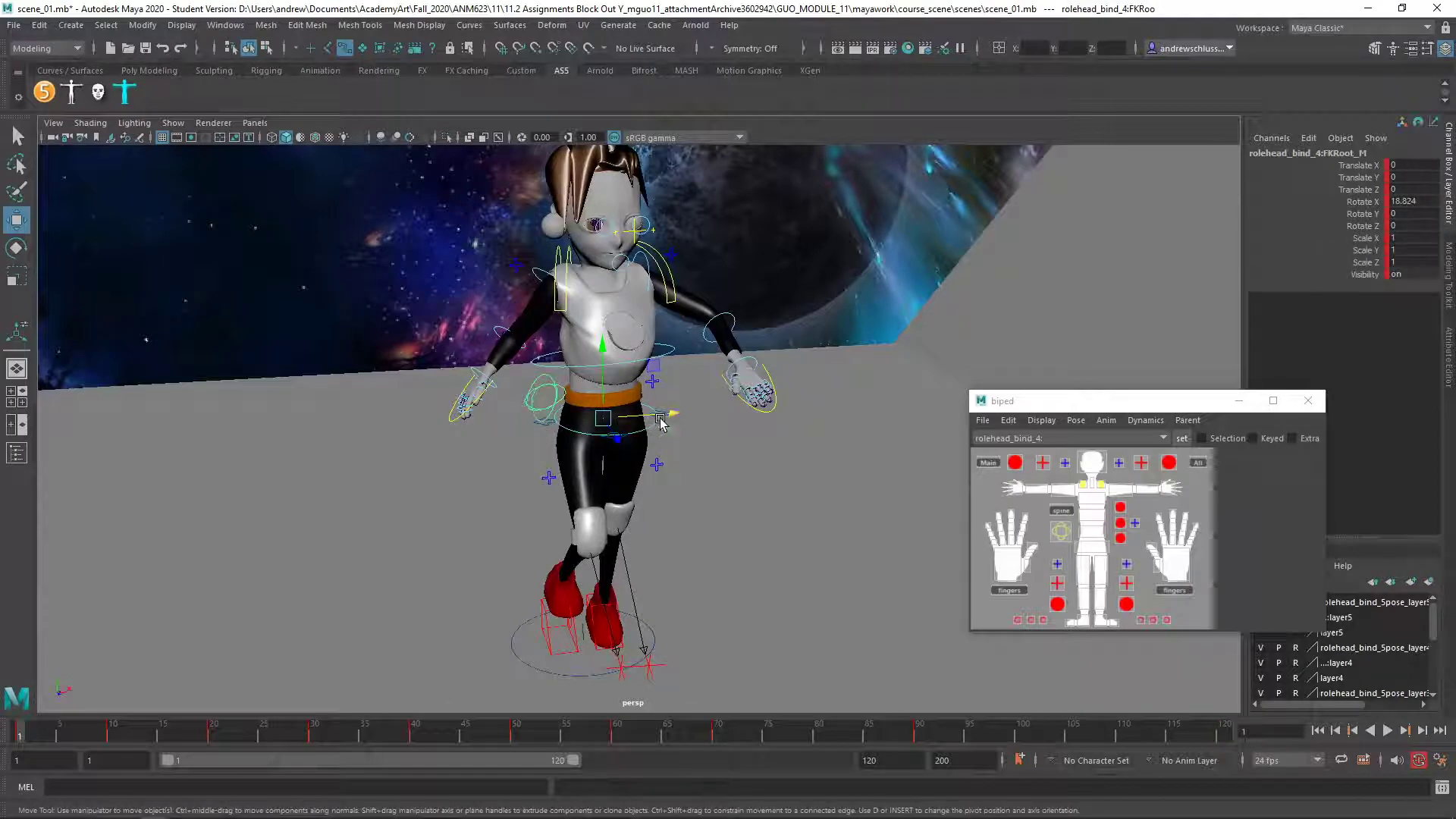
key("e")
left_click_drag(580, 363, 591, 352)
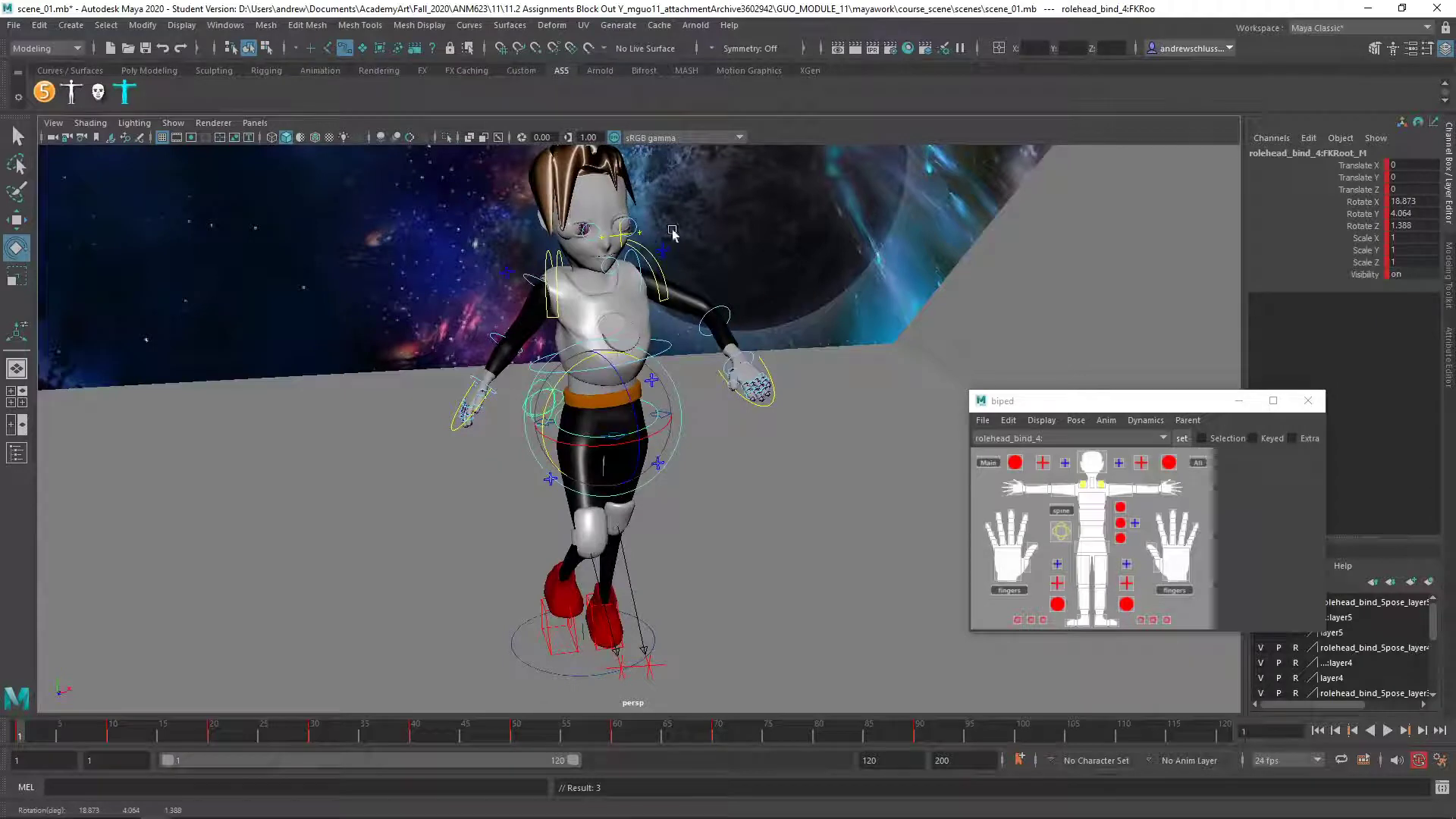
Counter-rotate the FK chest control to about -11.808 in X, -4.818 in Y and 1.006 in Z
key("4")
left_click(566, 239)
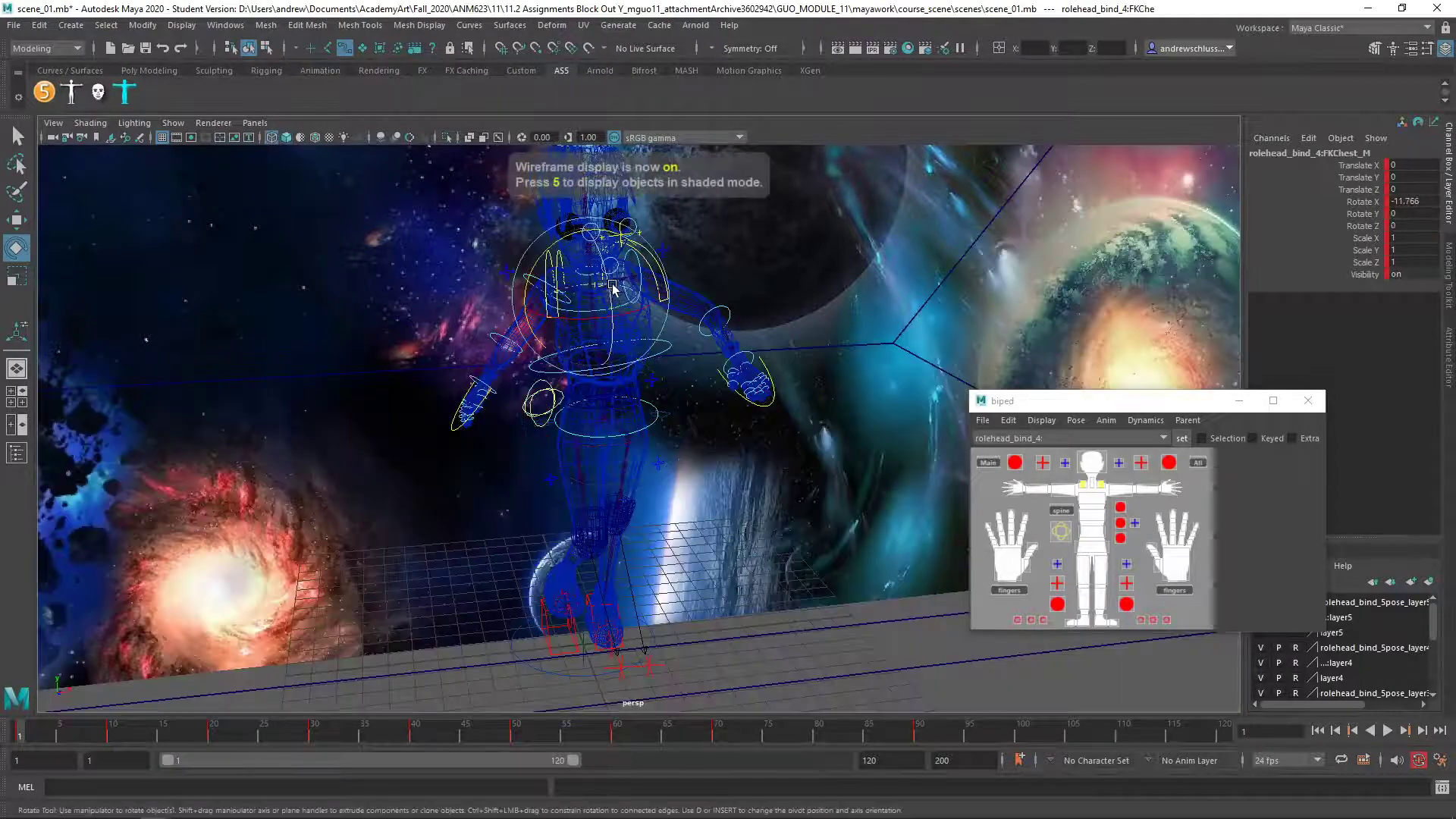
left_click_drag(566, 239, 686, 349)
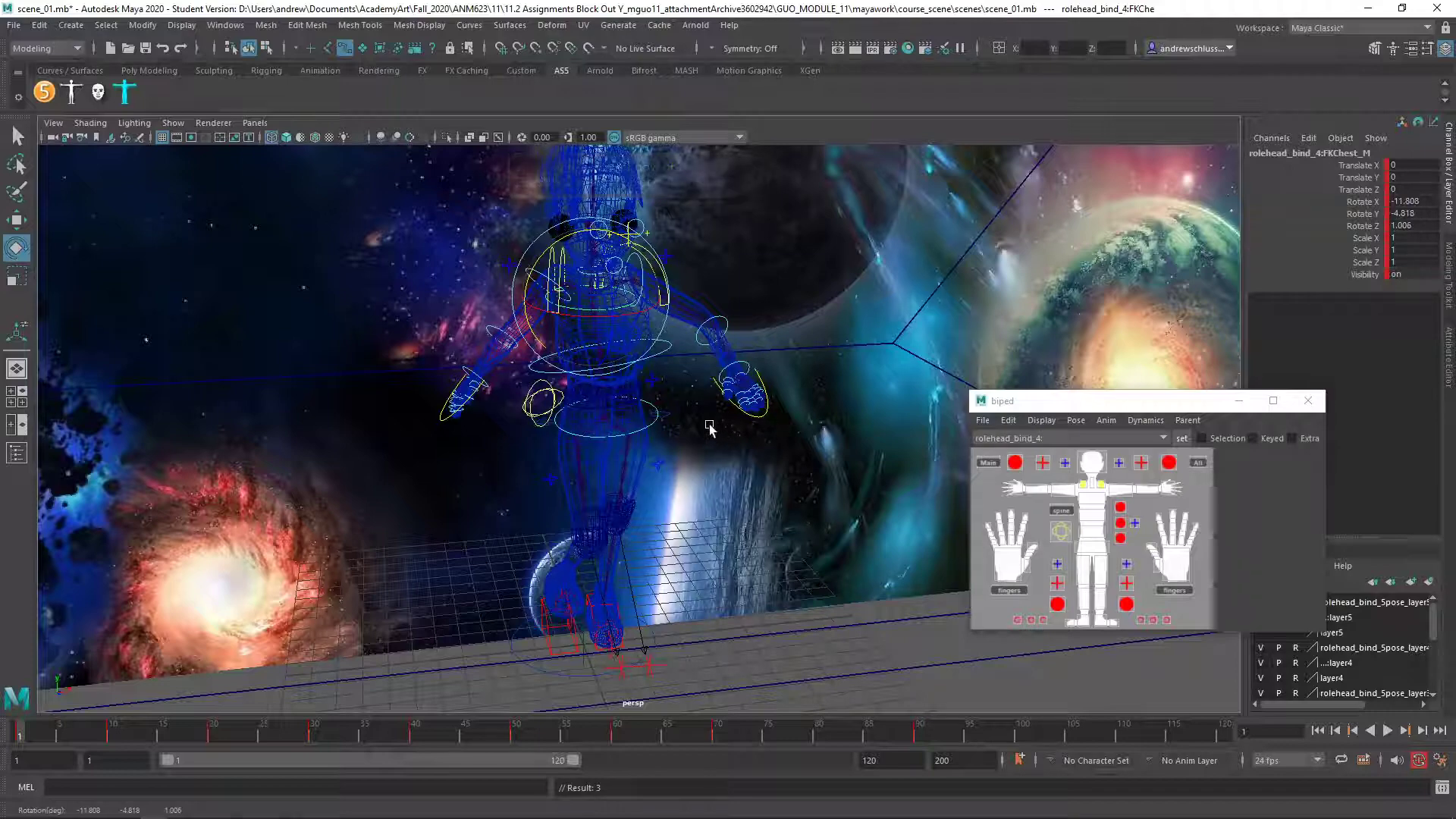
key("5")
Bring the left arm down by rotating the left FK shoulder control to about -30.989 in X
mouse_move(709, 427)
left_mouse_down("alt")
mouse_move(757, 461)
mouse_move(543, 445)
left_mouse_up("alt")
middle_click_drag(732, 529, 676, 462, "alt")
left_click_drag(676, 462, 743, 458, "alt")
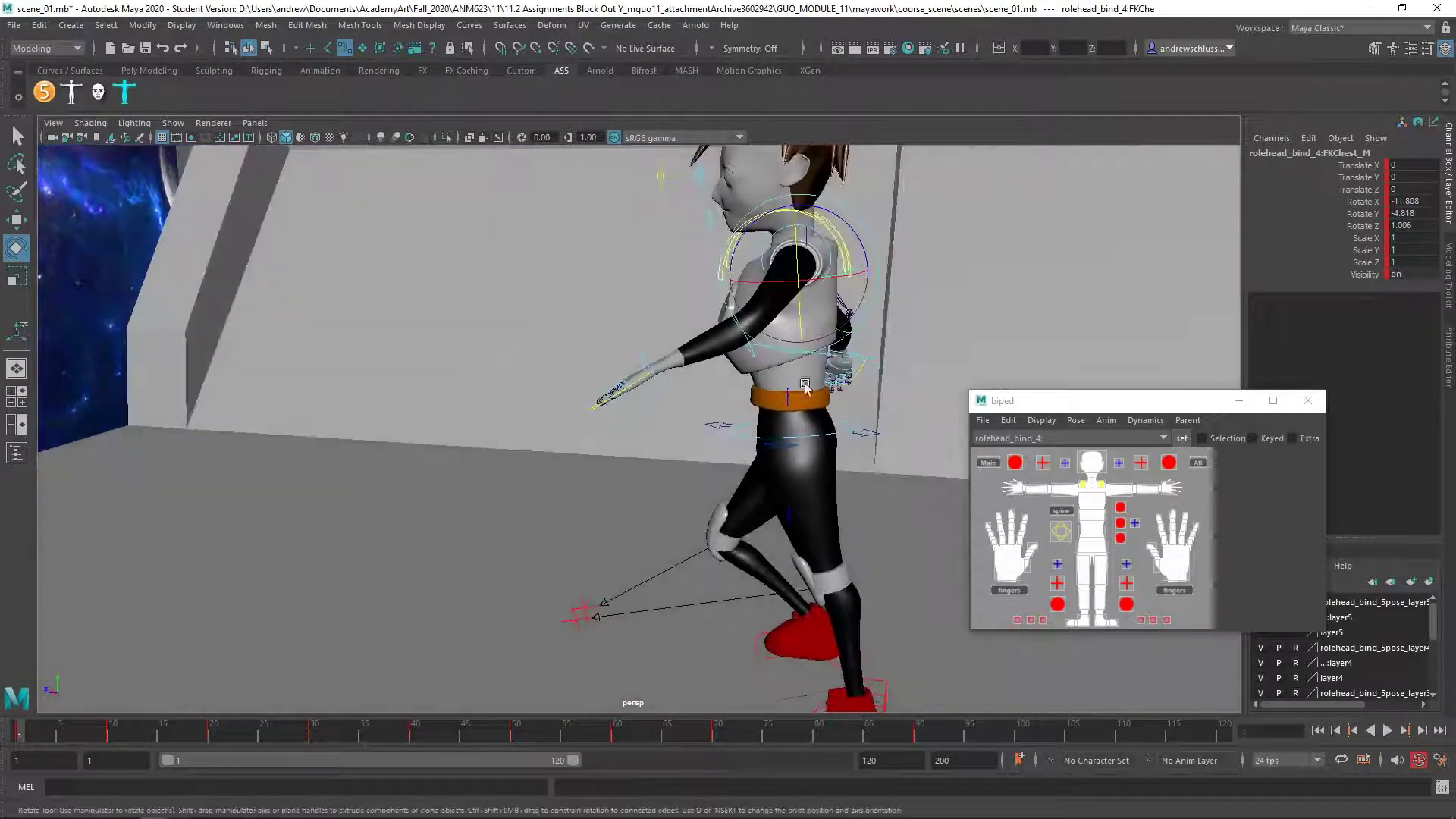
left_click_drag(915, 326, 985, 339, "alt")
left_click(985, 339)
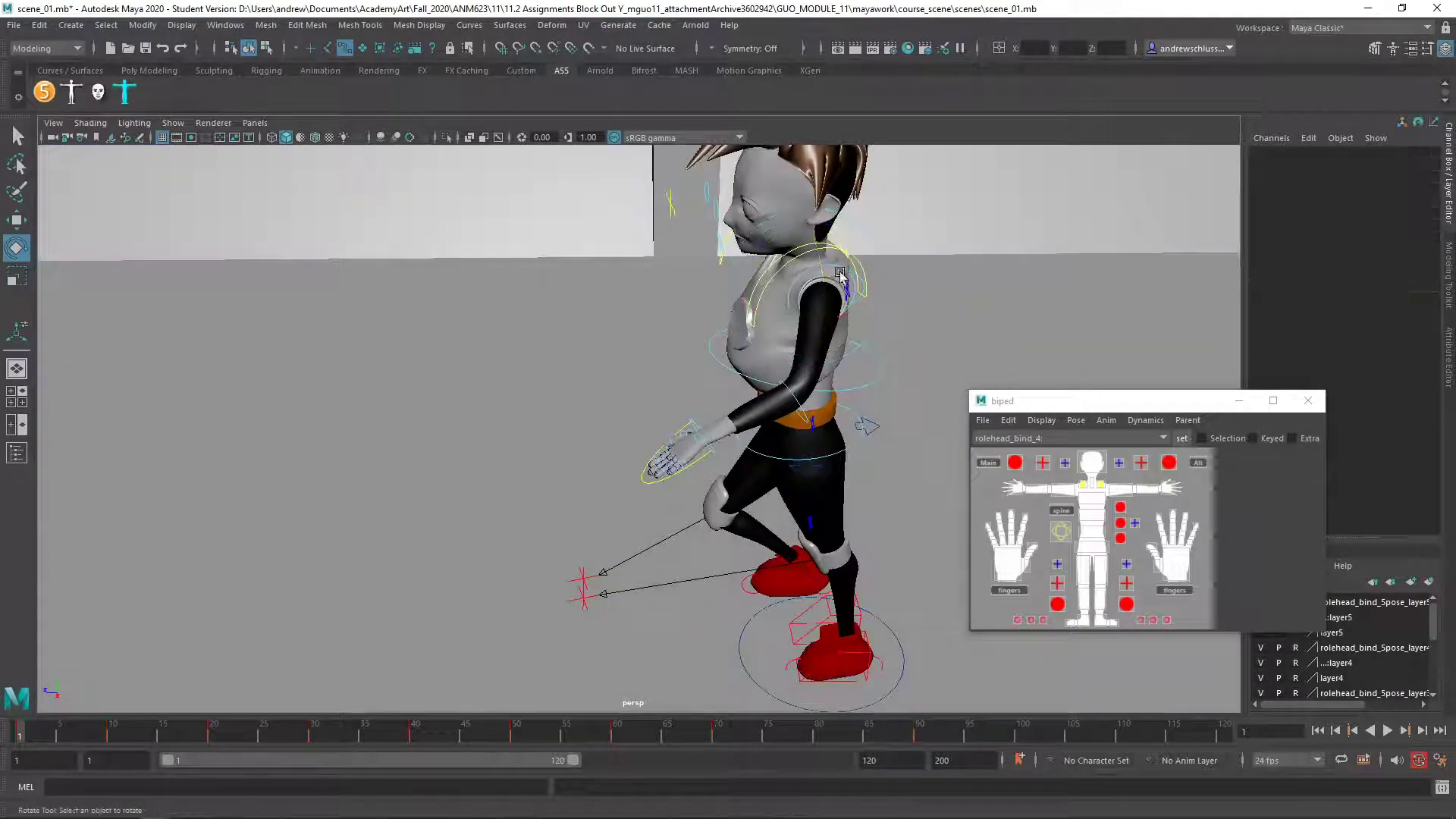
left_click(841, 274)
left_click_drag(777, 266, 721, 497)
Rotate the right FK shoulder control to about 59.575 in Y and key all of the character's controls at frame 1
left_click_drag(873, 546, 740, 356, "alt")
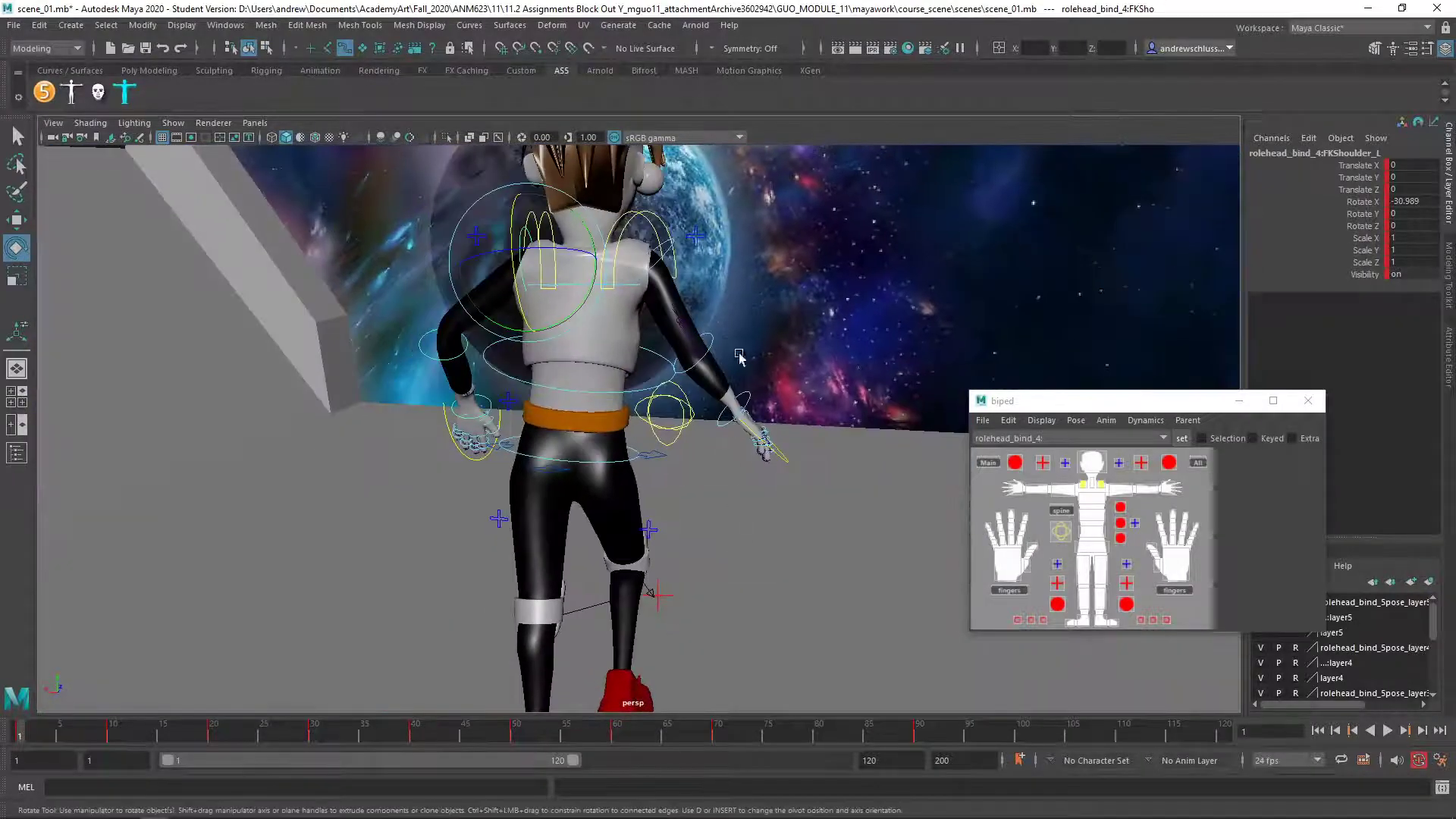
left_click(664, 264)
left_click_drag(666, 269, 812, 438)
left_click_drag(688, 446, 615, 407, "alt")
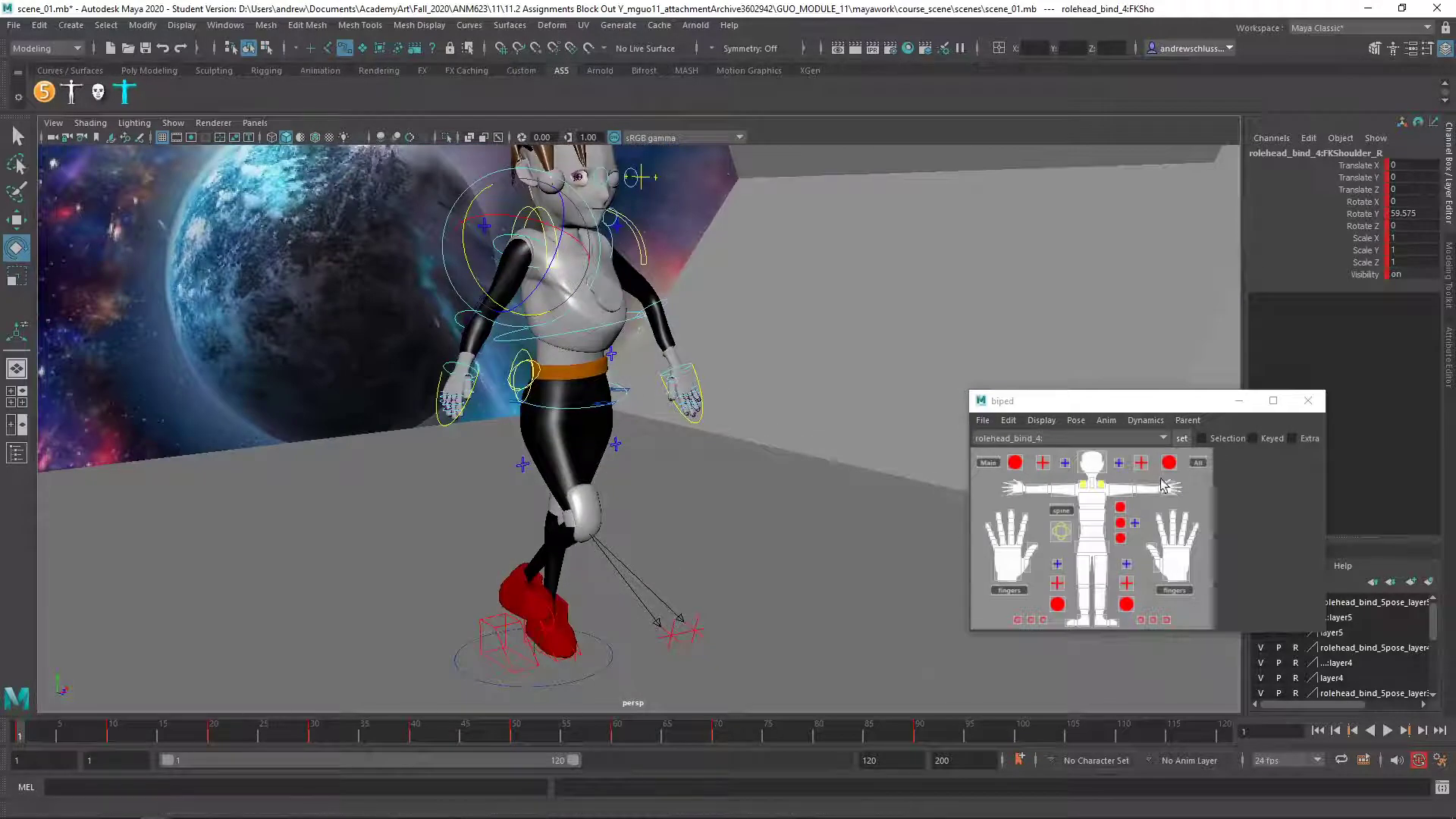
left_click(1198, 462)
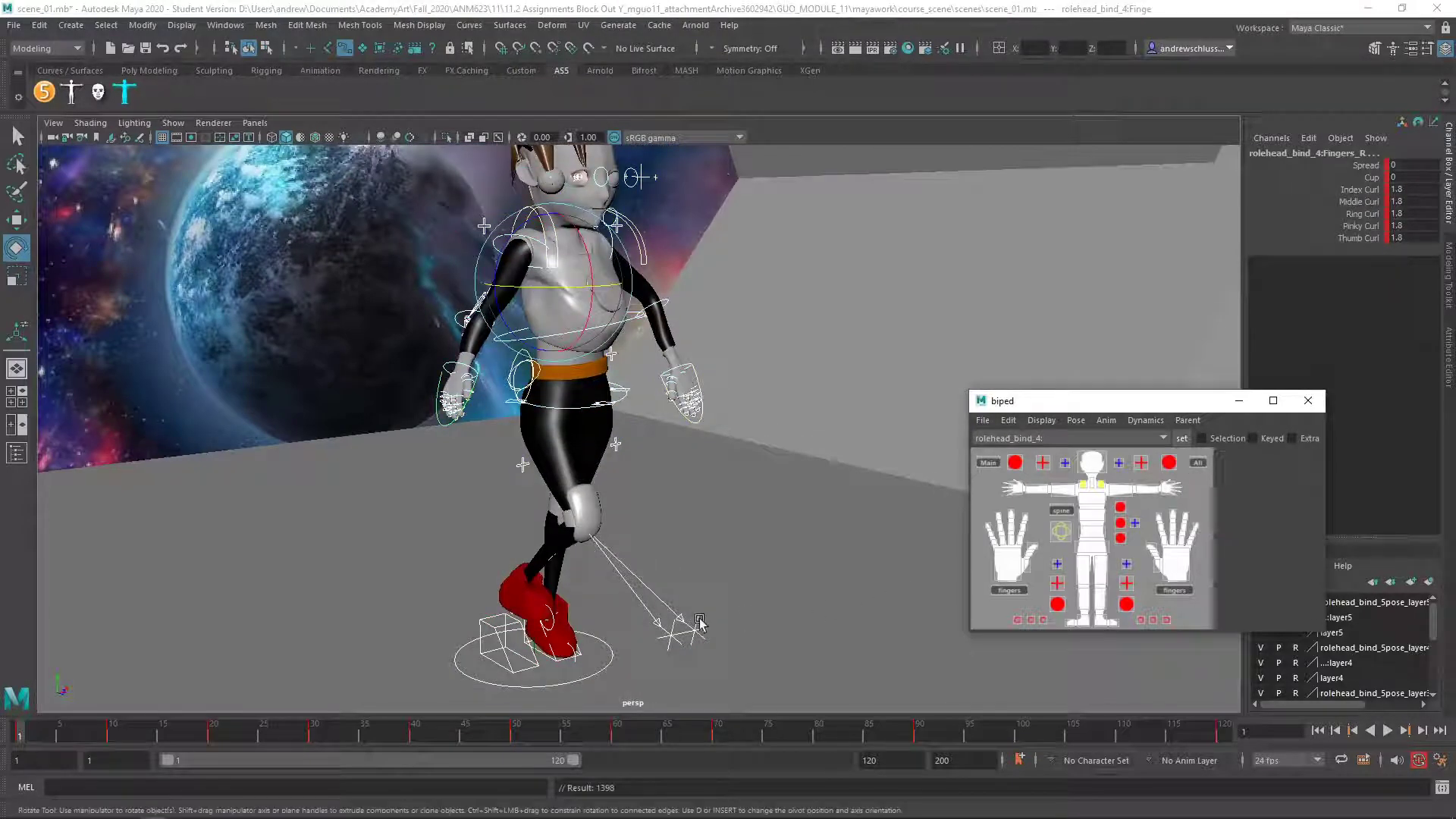
Play back the walk and examine the poses around frame 20 from both sides of the character
key("alt+v")
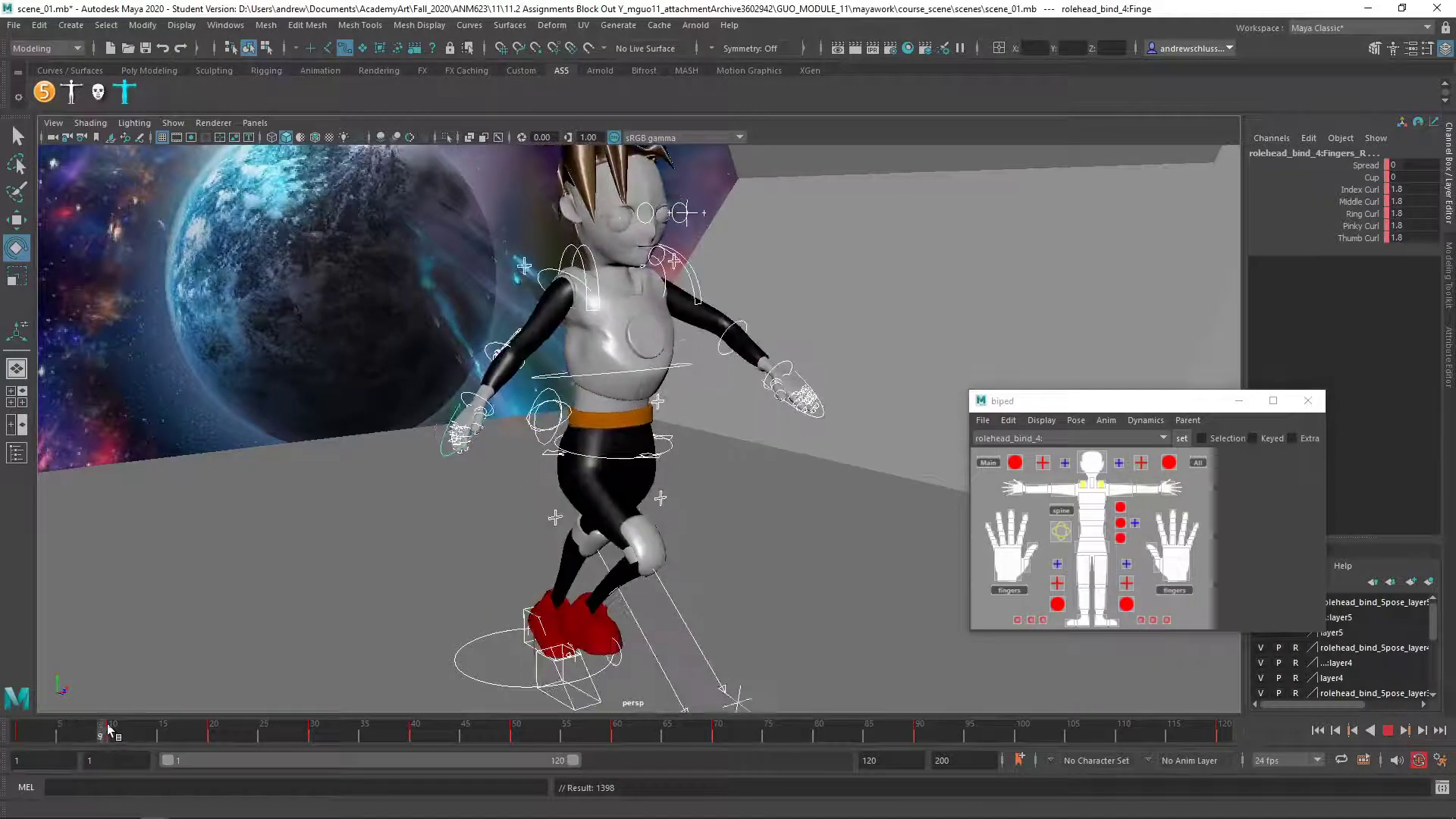
left_click_drag(144, 724, 213, 730)
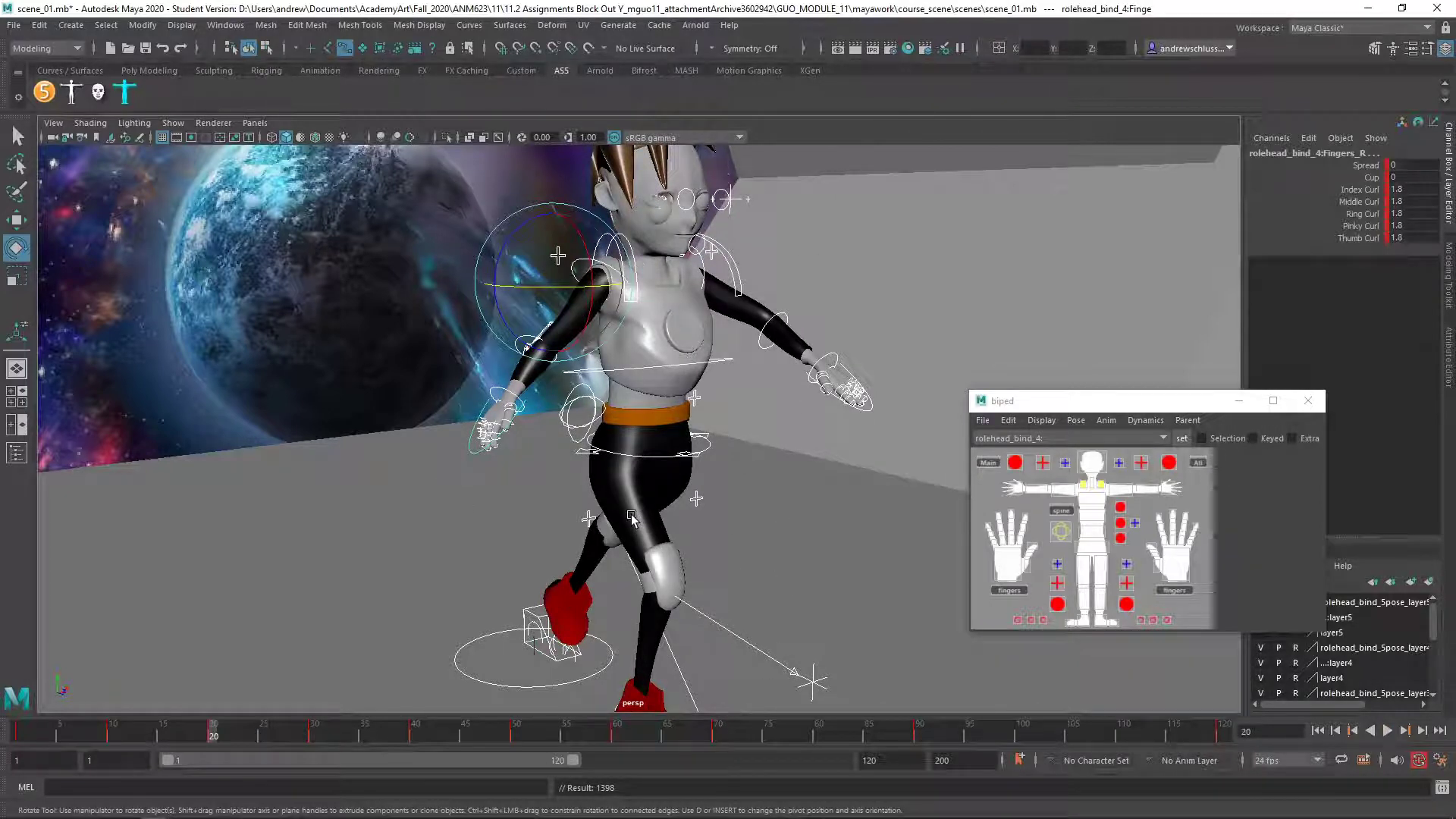
left_click_drag(507, 702, 516, 606, "alt")
right_click_drag(832, 604, 898, 606, "alt")
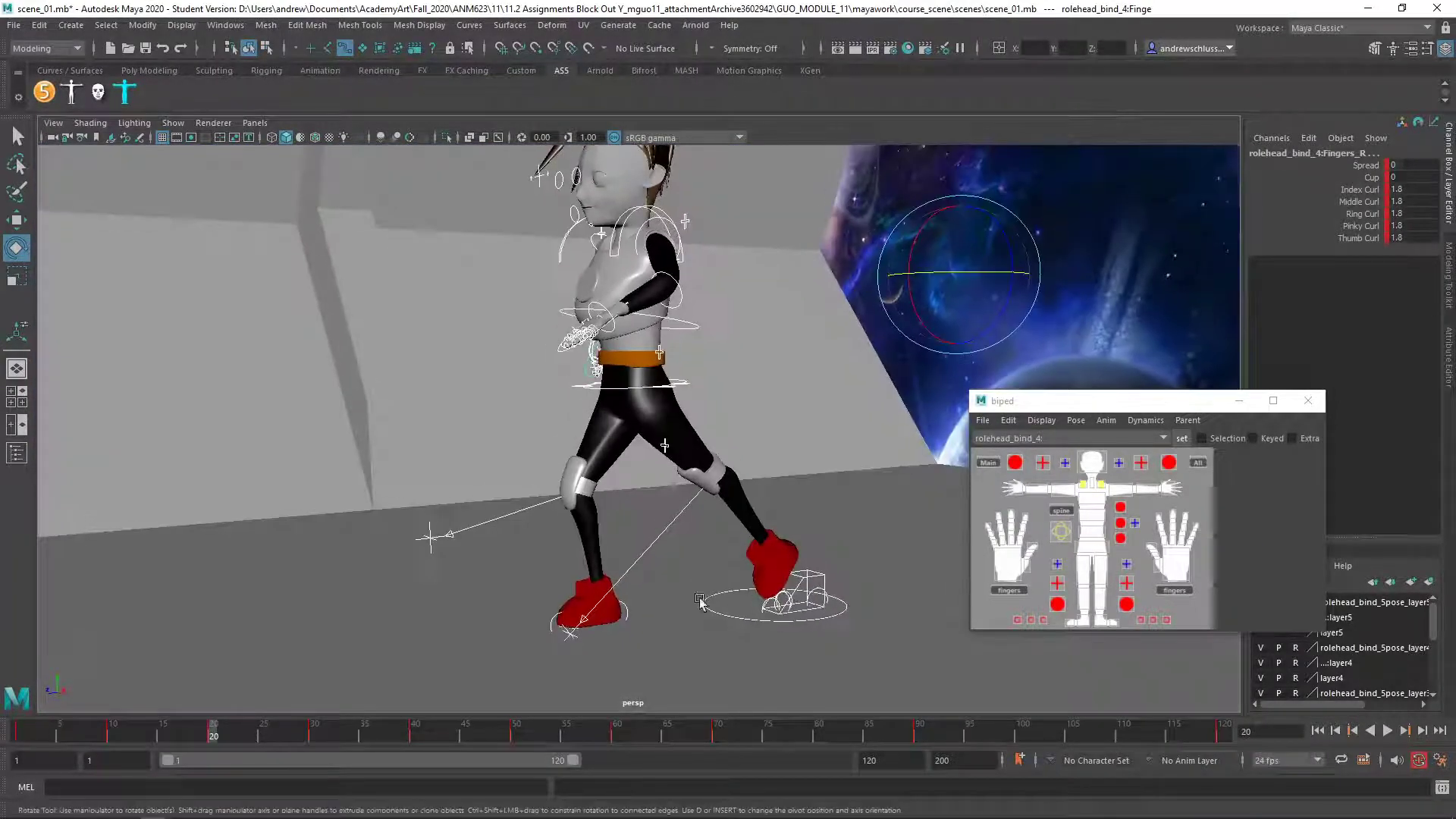
middle_click_drag(705, 605, 791, 605, "alt")
key("alt+v")
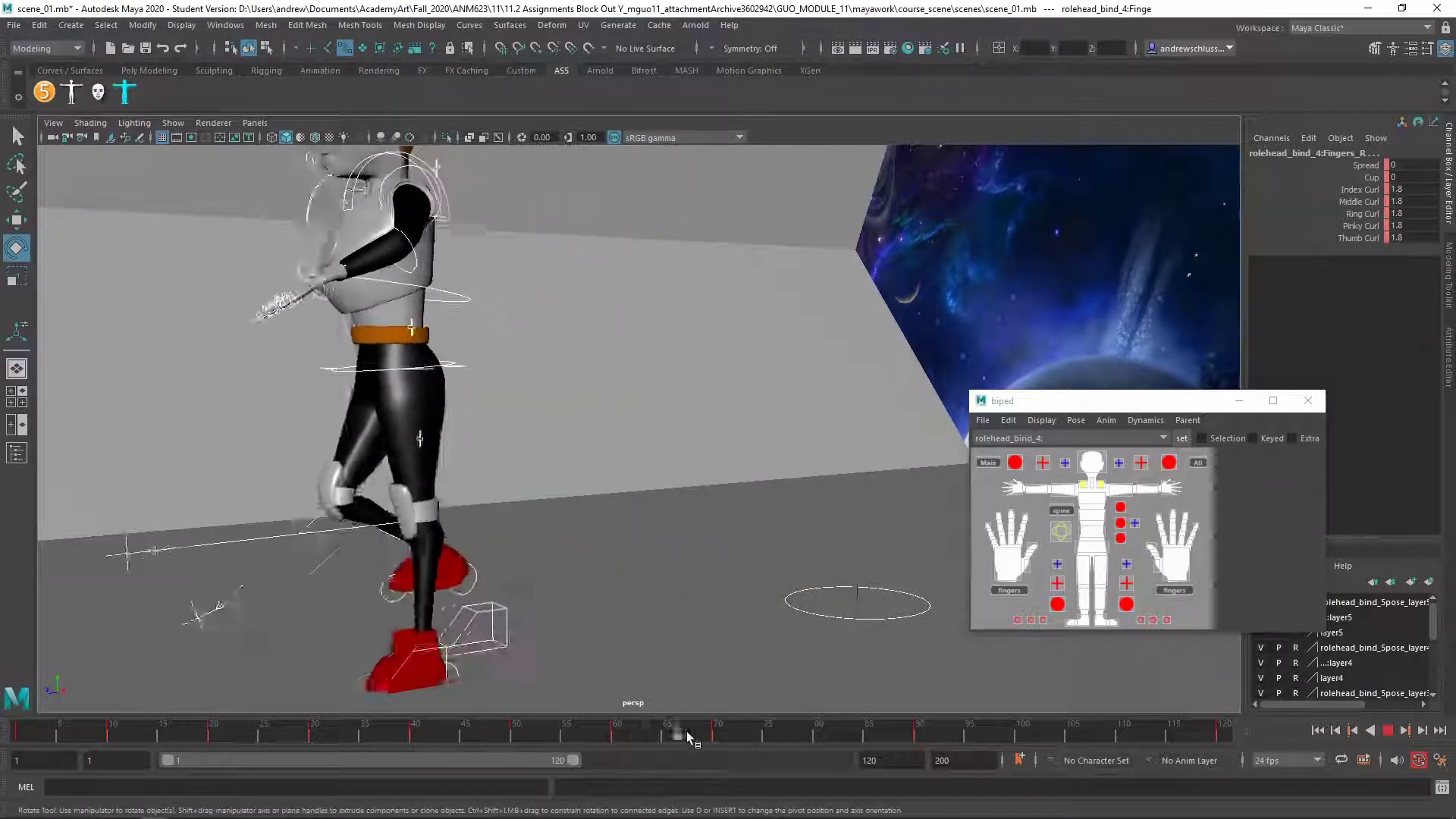
At frame 60, lower the character's main root control into a crouch at about -4.273 in Y and 18.128 in Z
mouse_move(528, 737)
left_mouse_down()
mouse_move(475, 739)
mouse_move(612, 738)
left_mouse_up()
left_click(541, 382)
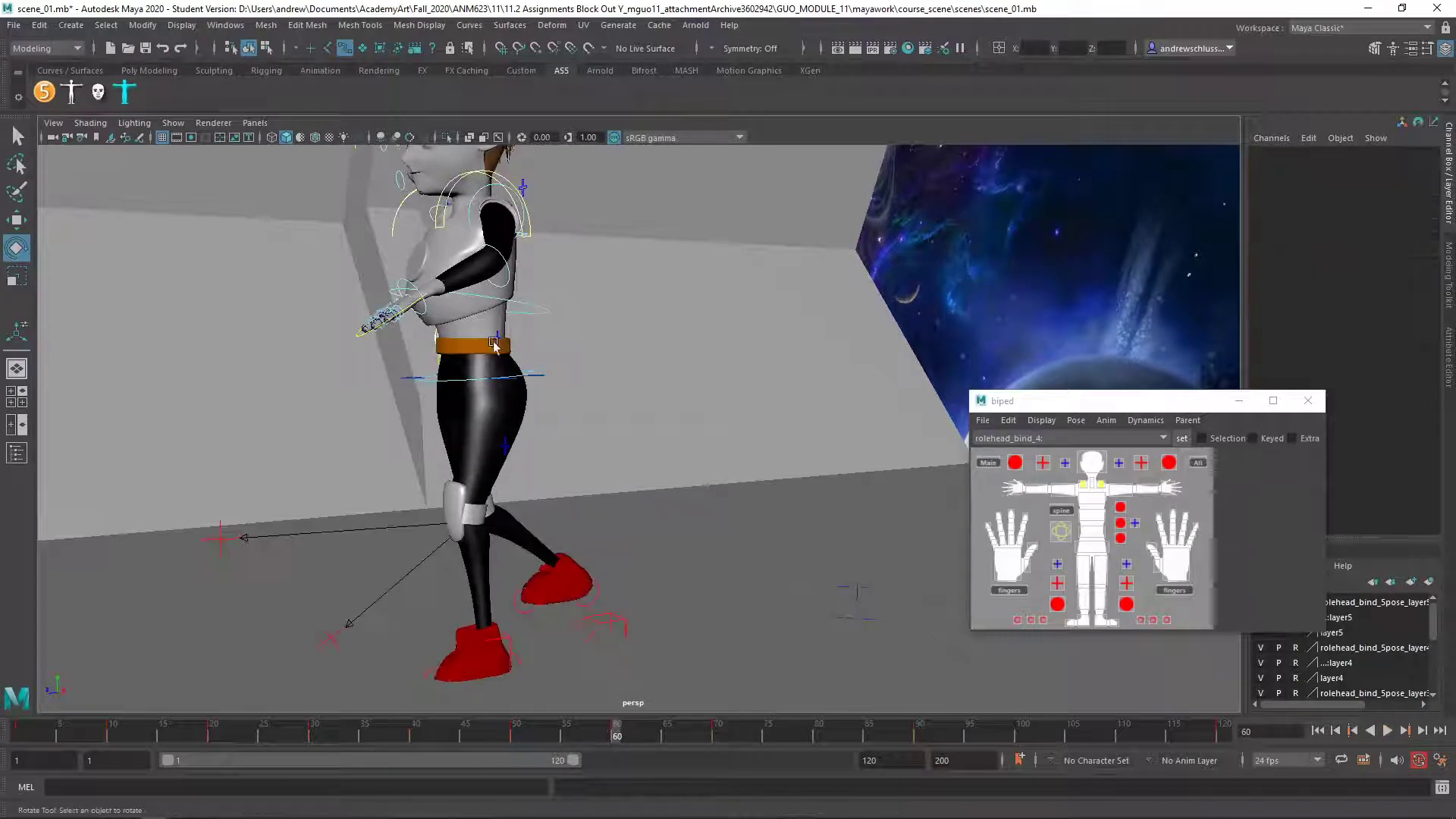
key("w")
left_click_drag(495, 362, 534, 440)
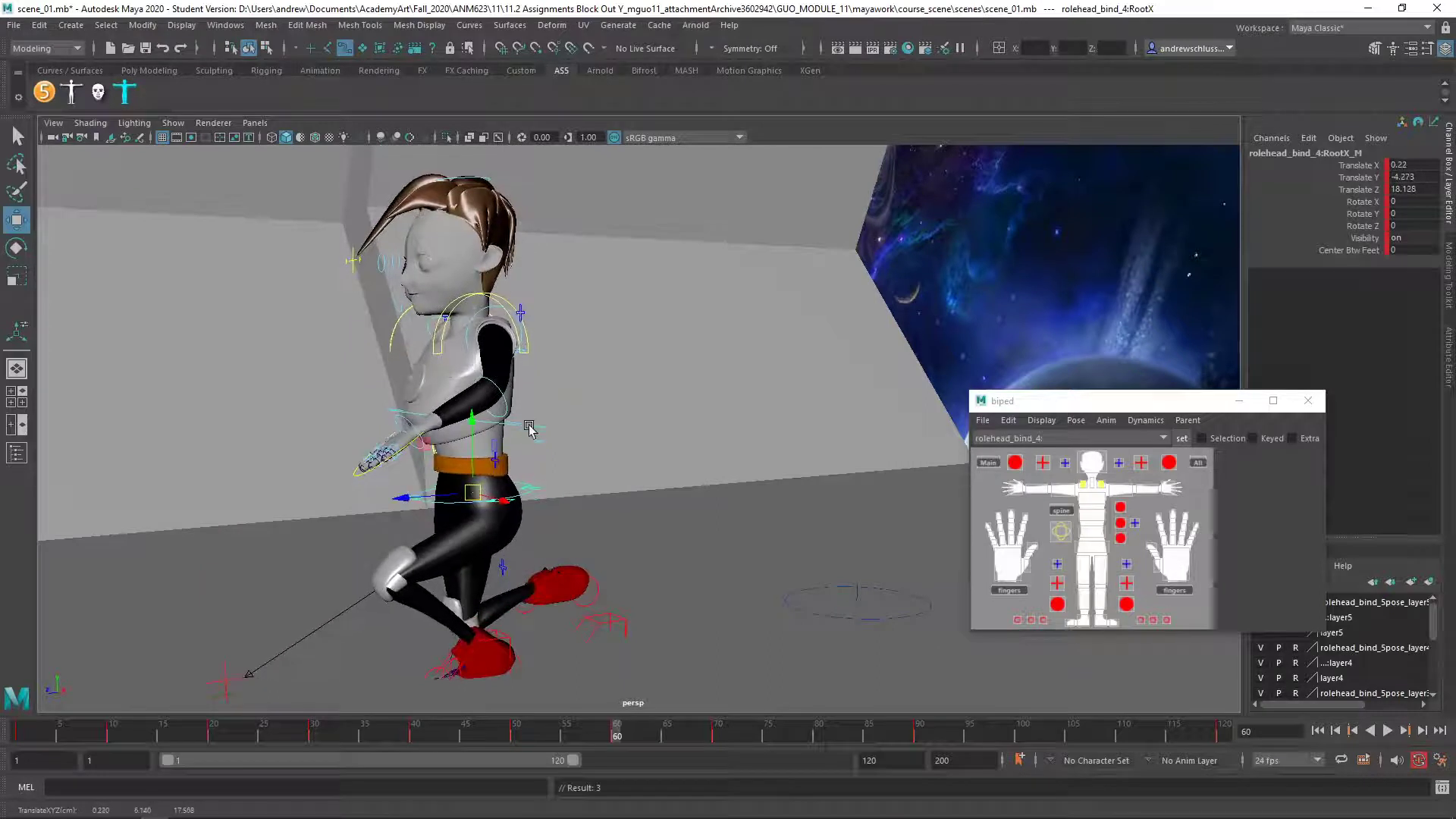
Bend the torso forward by rotating the lower FK spine control to about 28.887 in Z and key all controls at frame 60
left_click(494, 396)
key("e")
left_click_drag(443, 385, 404, 388)
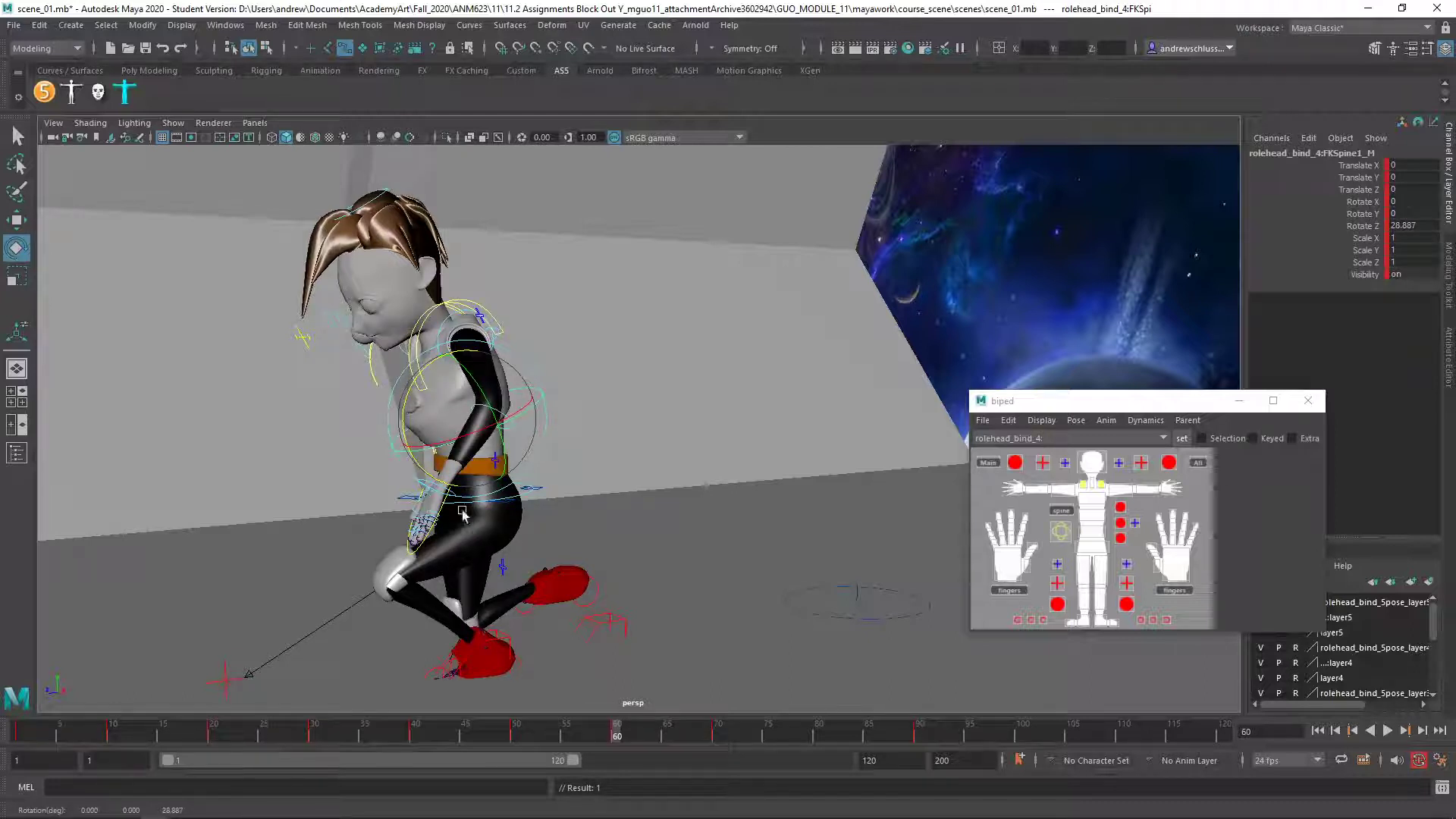
left_click(1202, 466)
mouse_move(612, 731)
left_mouse_down()
mouse_move(502, 728)
mouse_move(834, 730)
mouse_move(446, 745)
mouse_move(713, 741)
mouse_move(807, 704)
mouse_move(552, 714)
mouse_move(561, 728)
mouse_move(806, 738)
mouse_move(514, 754)
mouse_move(643, 758)
mouse_move(522, 751)
mouse_move(611, 751)
mouse_move(584, 730)
left_mouse_up()
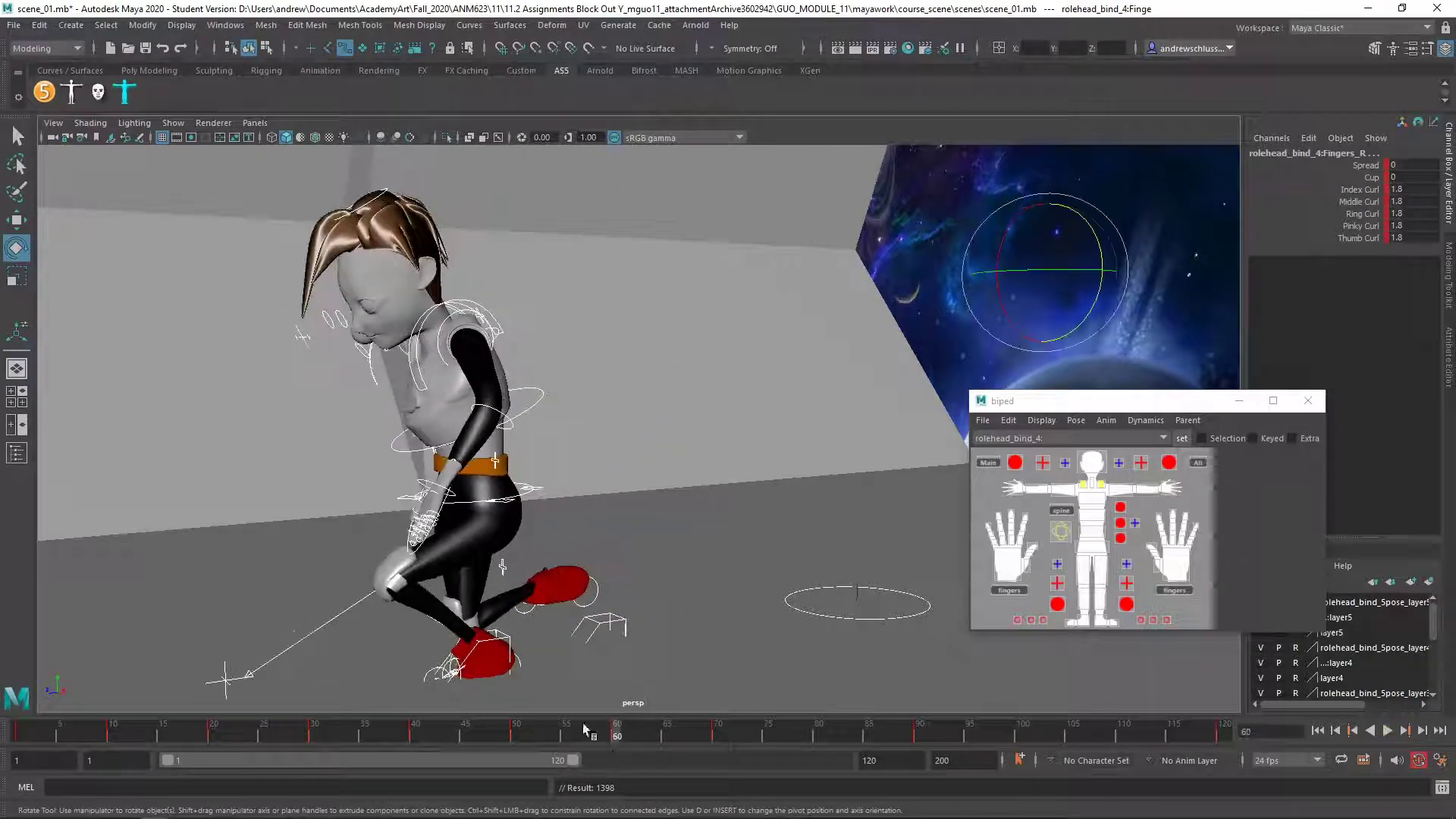
Hold the left IK foot control in place by keying its frame 60 position at frame 70, and scrub between them to check
left_click(507, 646)
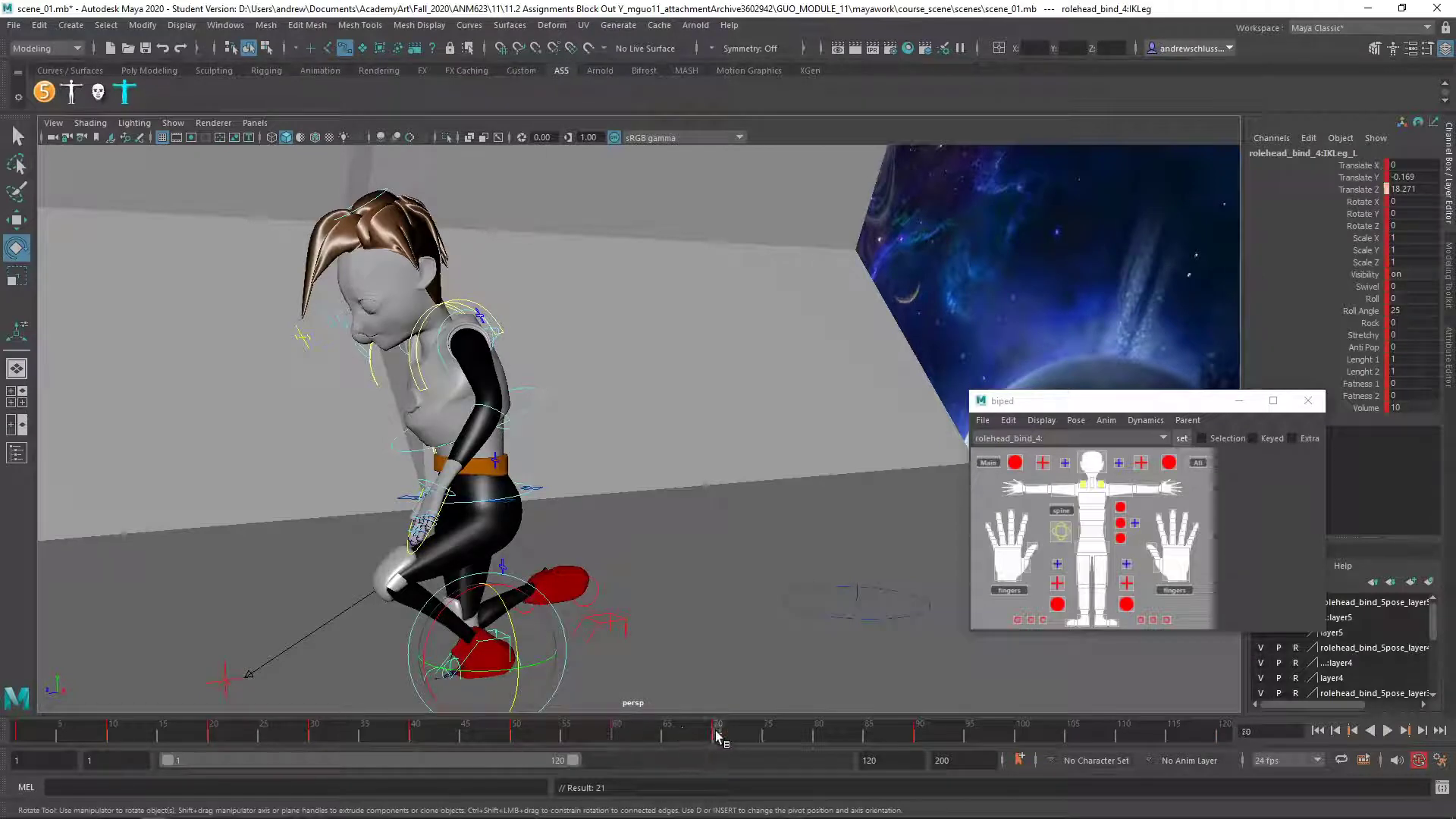
mouse_move(716, 735)
left_mouse_down()
mouse_move(553, 734)
mouse_move(756, 737)
mouse_move(525, 743)
mouse_move(711, 747)
left_mouse_up()
left_click(615, 736)
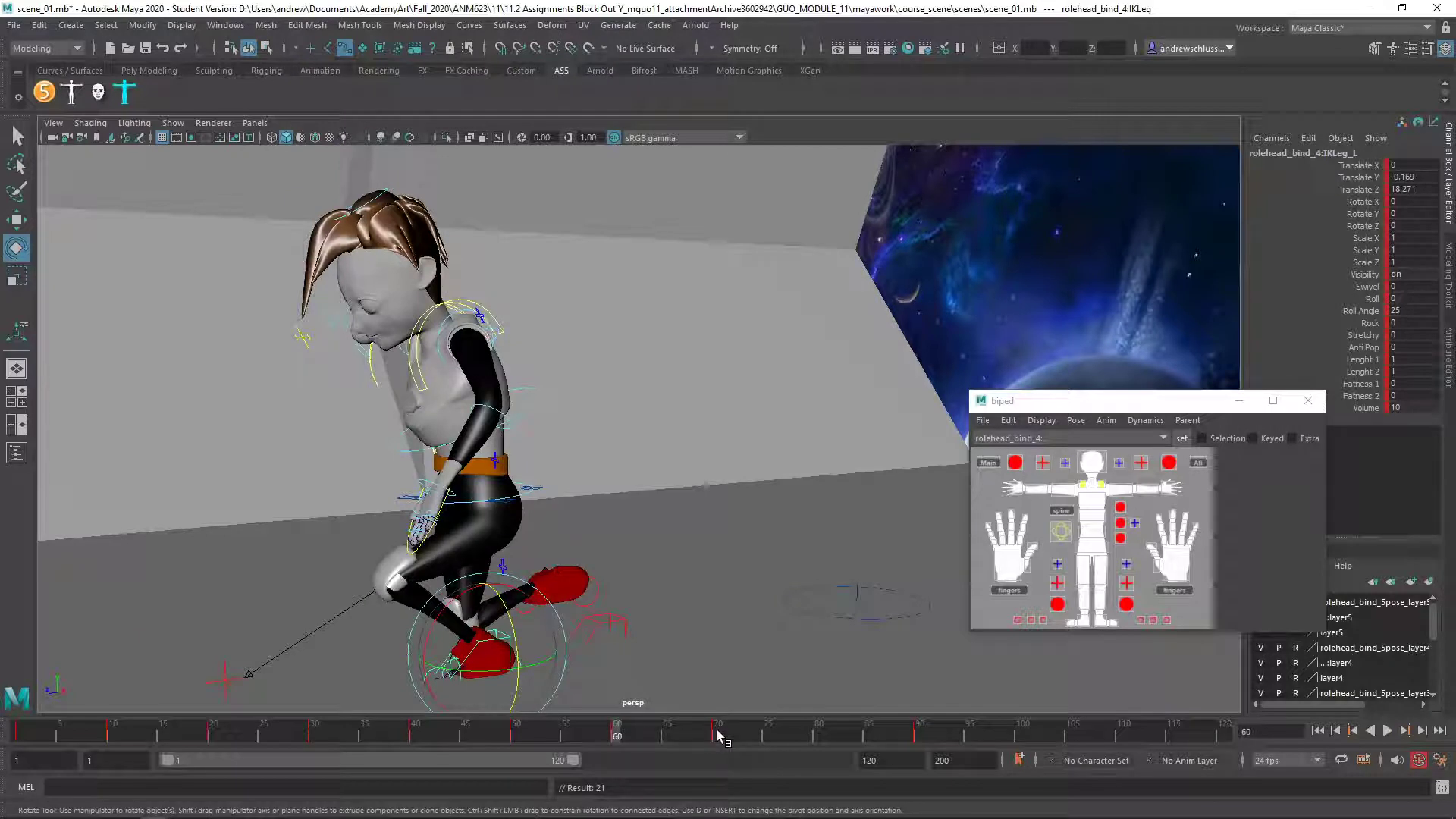
left_click_drag(717, 736, 668, 739)
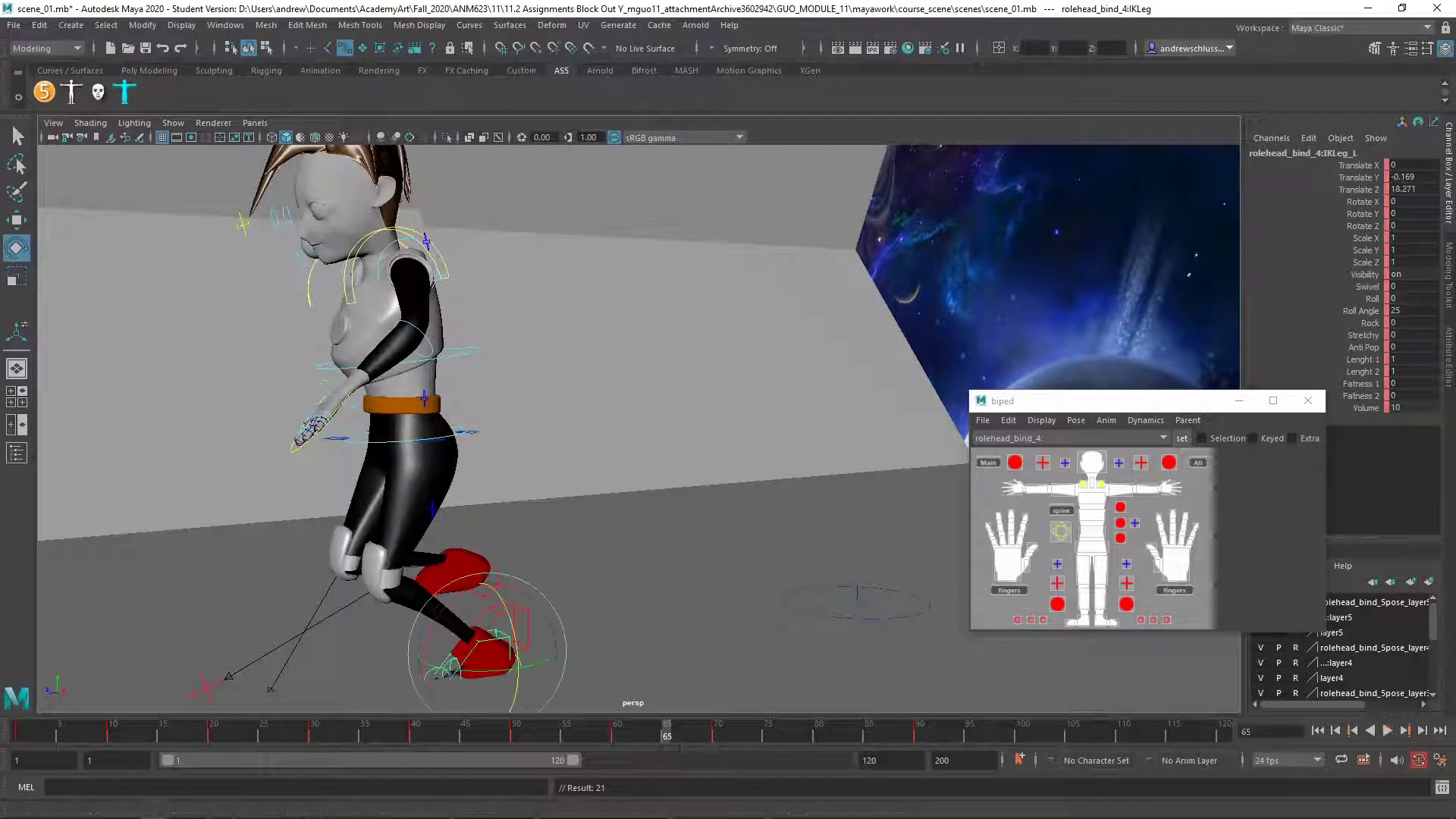